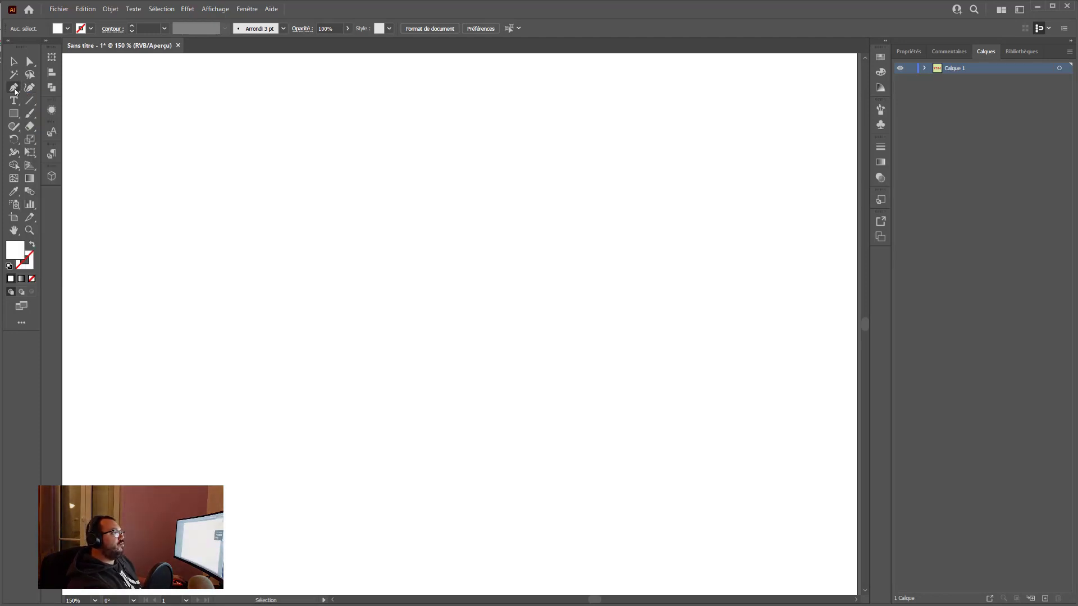
# Step: Start a path with the Pen tool, bending its first segment upward into a smooth second anchor point
pyautogui.click(14, 89)
pyautogui.click(13, 90)
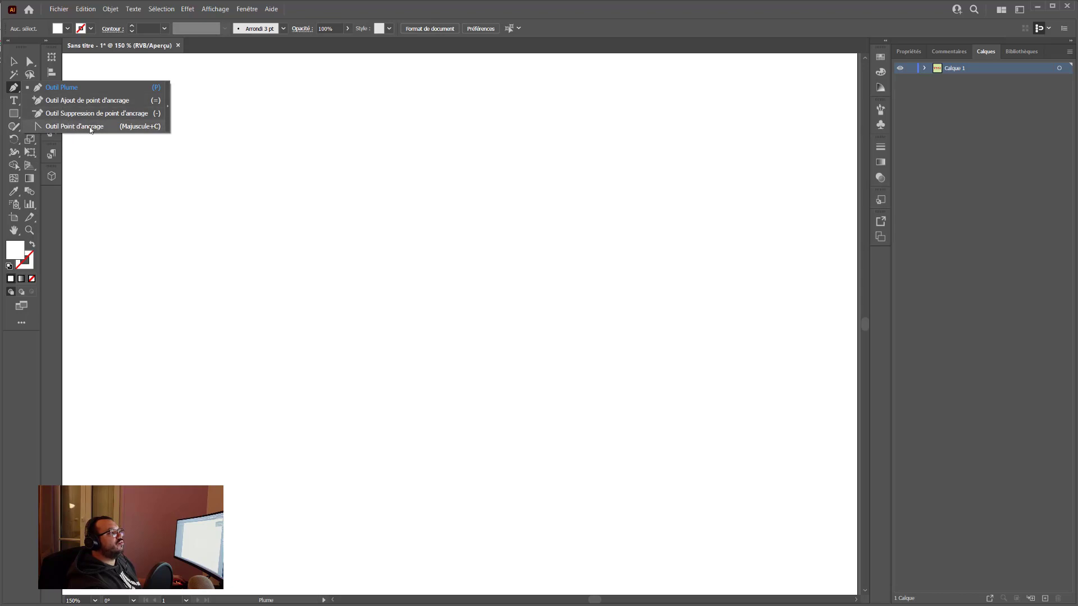
pyautogui.click(15, 90)
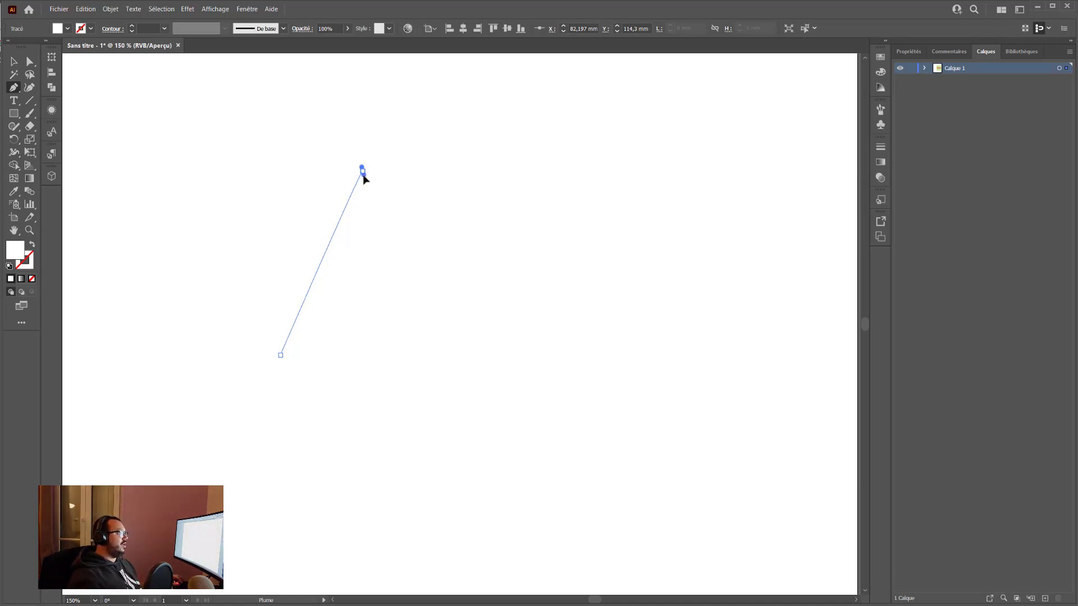
pyautogui.moveTo(369, 180); pyautogui.dragTo(474, 166)
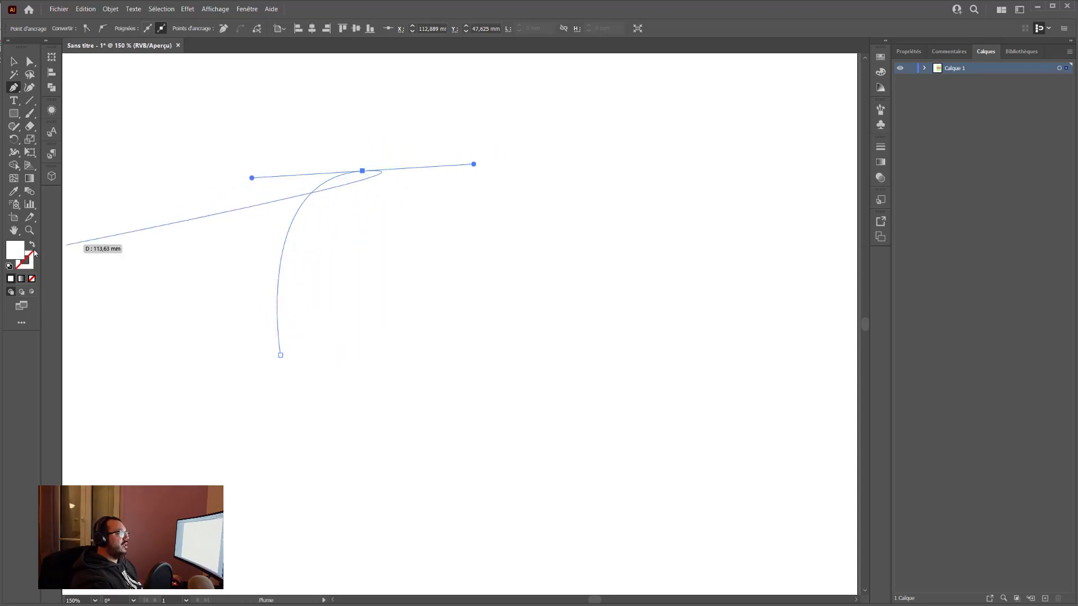
# Step: Set the fill colour to red ff0000 and swap it onto the stroke, leaving the path without a fill
pyautogui.doubleClick(12, 253)
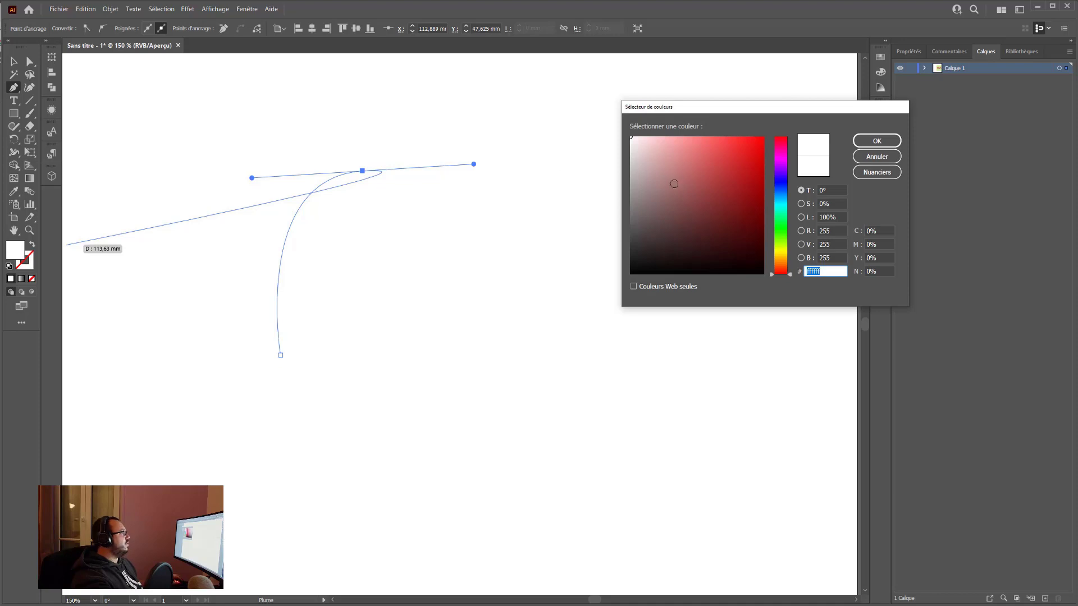
pyautogui.click(877, 140)
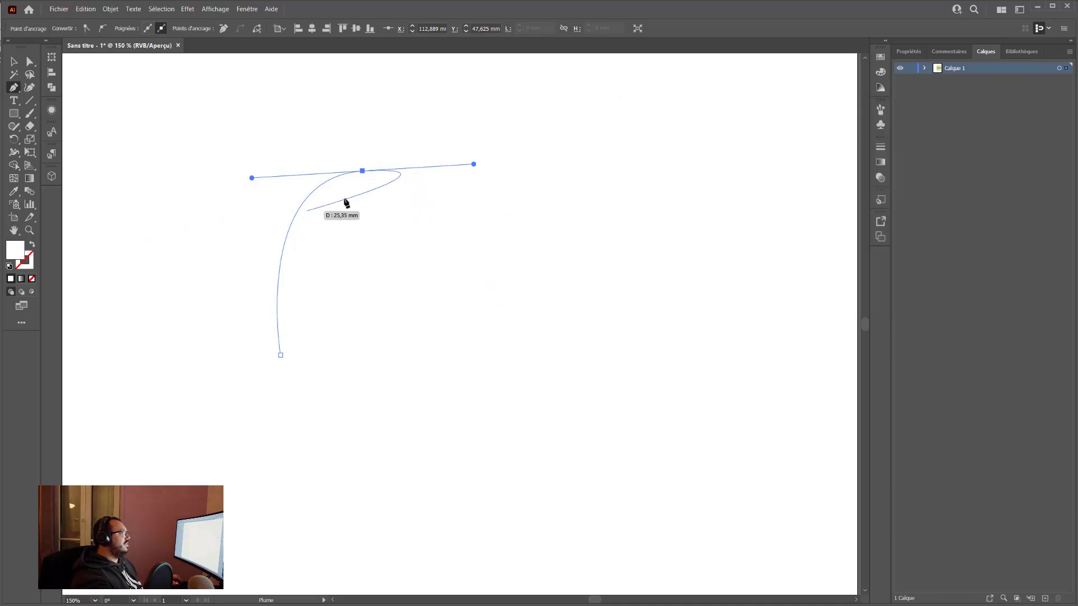
pyautogui.doubleClick(16, 249)
pyautogui.write('ff0000')
pyautogui.click(877, 140)
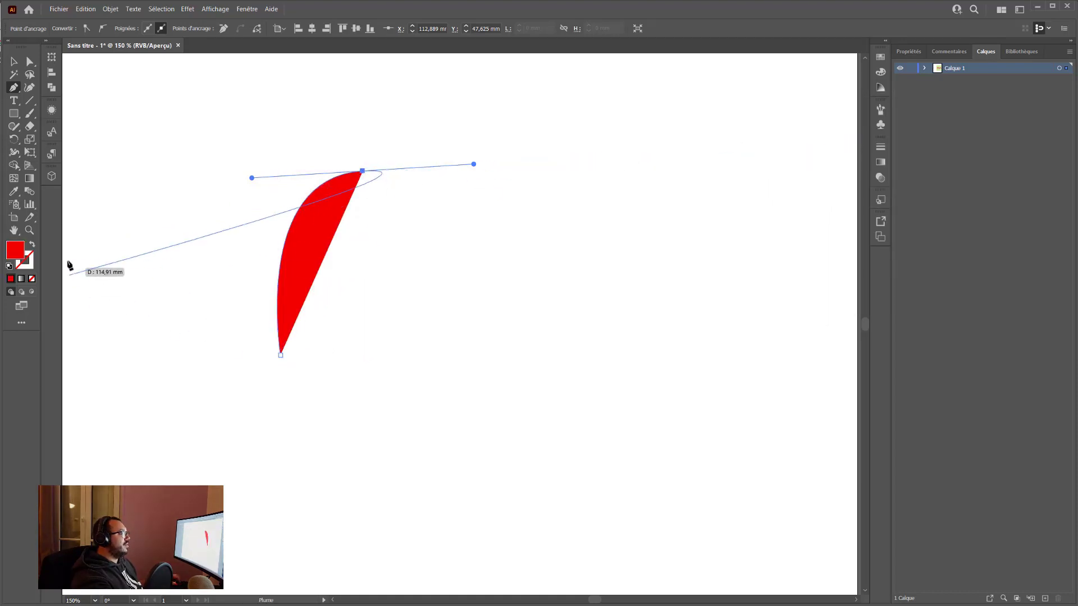
pyautogui.click(32, 246)
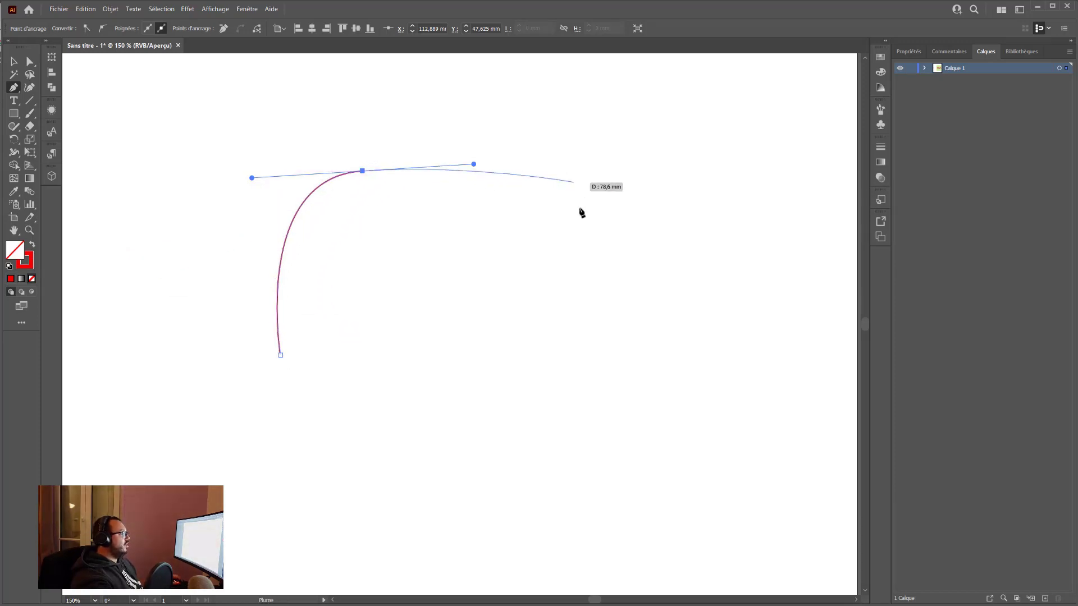
# Step: Add a curved segment to a new upper-right anchor point and redirect its outgoing handle horizontally back to the left
pyautogui.moveTo(590, 241); pyautogui.dragTo(531, 346)
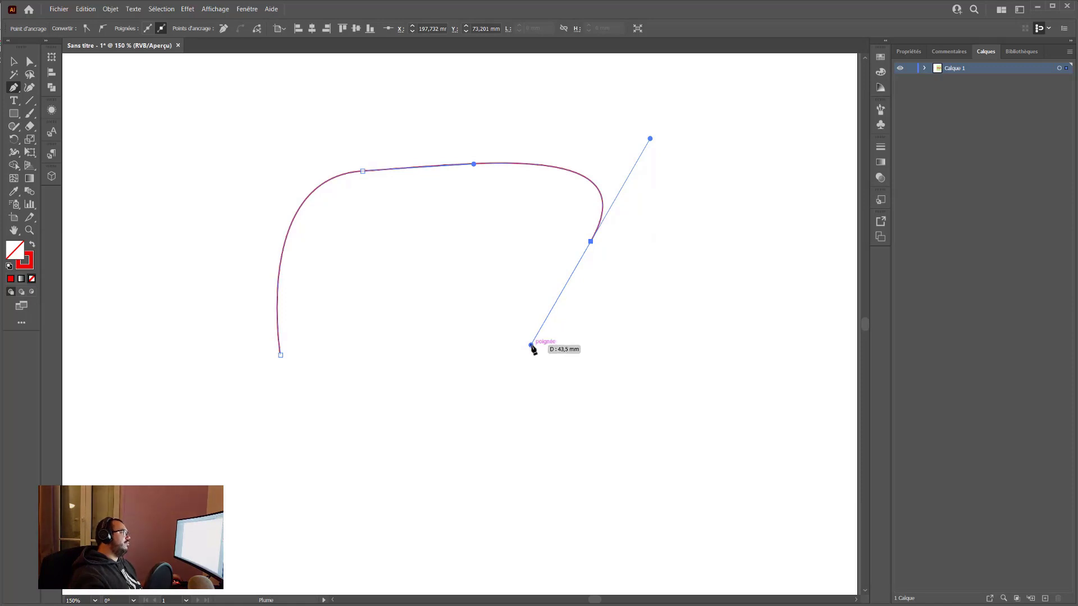
pyautogui.moveTo(531, 345); pyautogui.dragTo(612, 373)
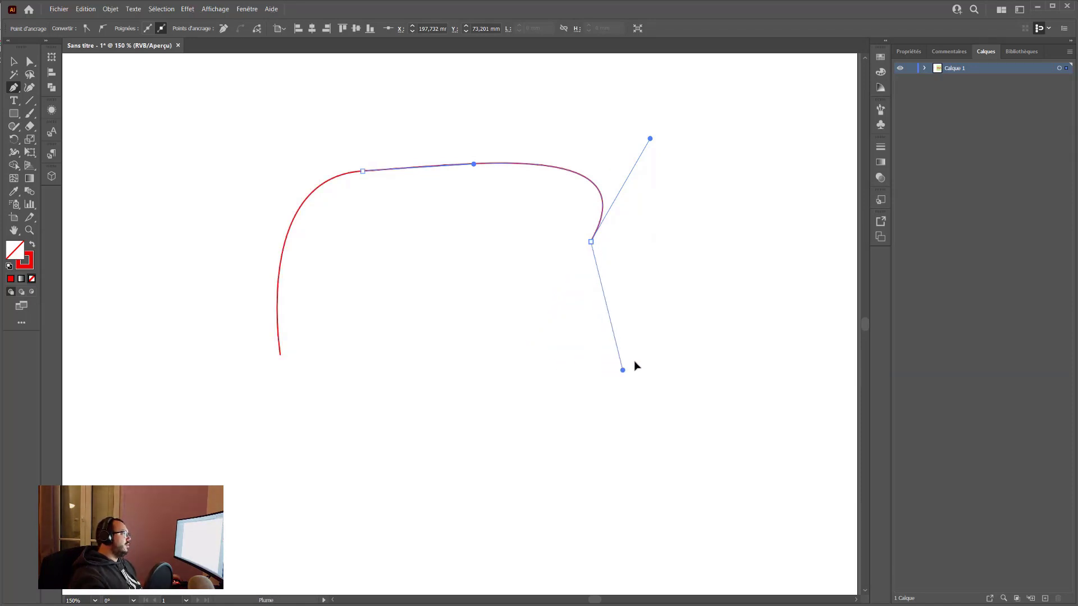
pyautogui.moveTo(522, 241); pyautogui.dragTo(394, 247)
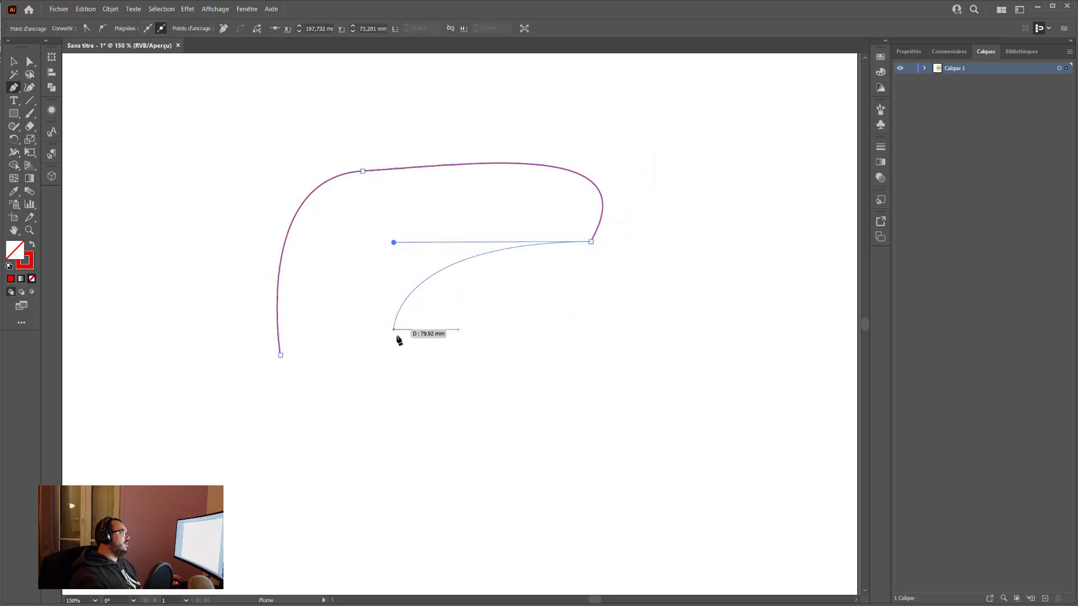
# Step: Add a lower anchor point that forms an inward curve and reshape its incoming handle independently
pyautogui.moveTo(493, 404); pyautogui.dragTo(588, 417)
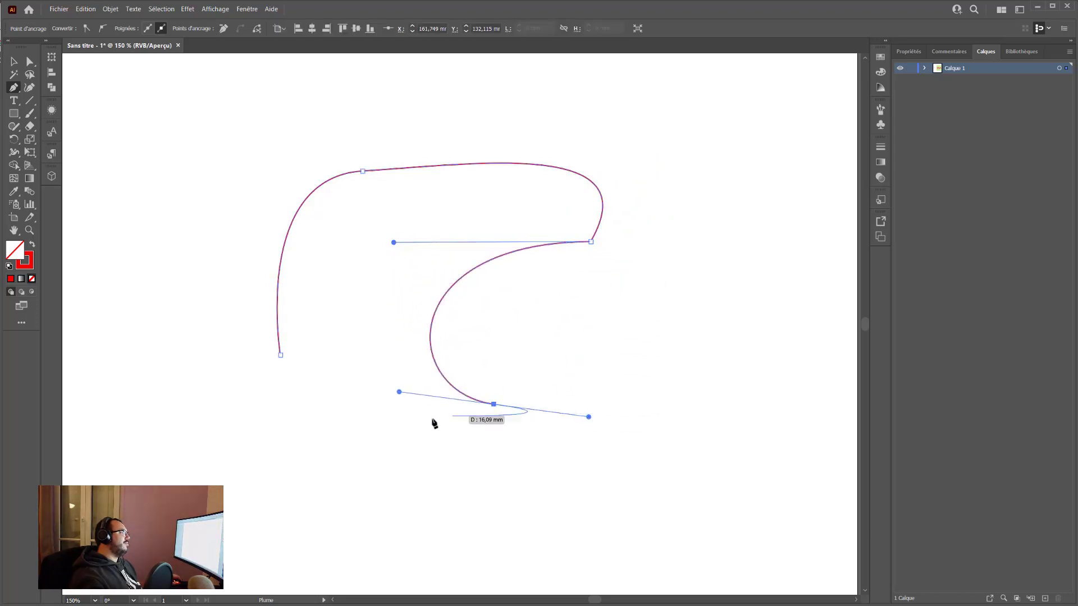
pyautogui.press('alt')
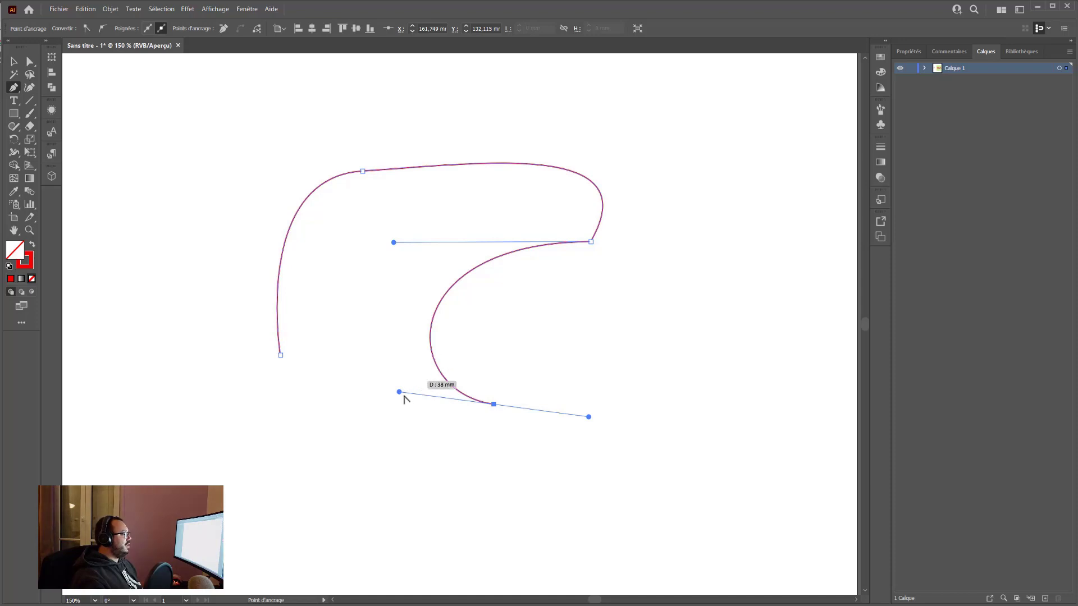
pyautogui.moveTo(405, 391); pyautogui.dragTo(350, 324)
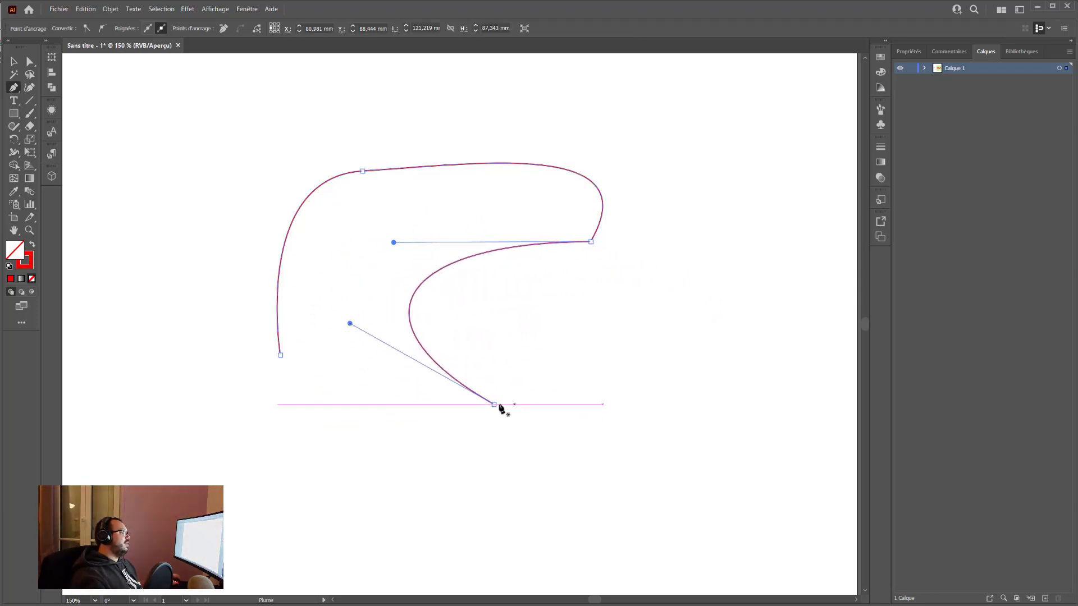
# Step: Add a curved segment to a corner point at the bottom and close the path with a curve at its starting anchor
pyautogui.moveTo(494, 405); pyautogui.dragTo(315, 509)
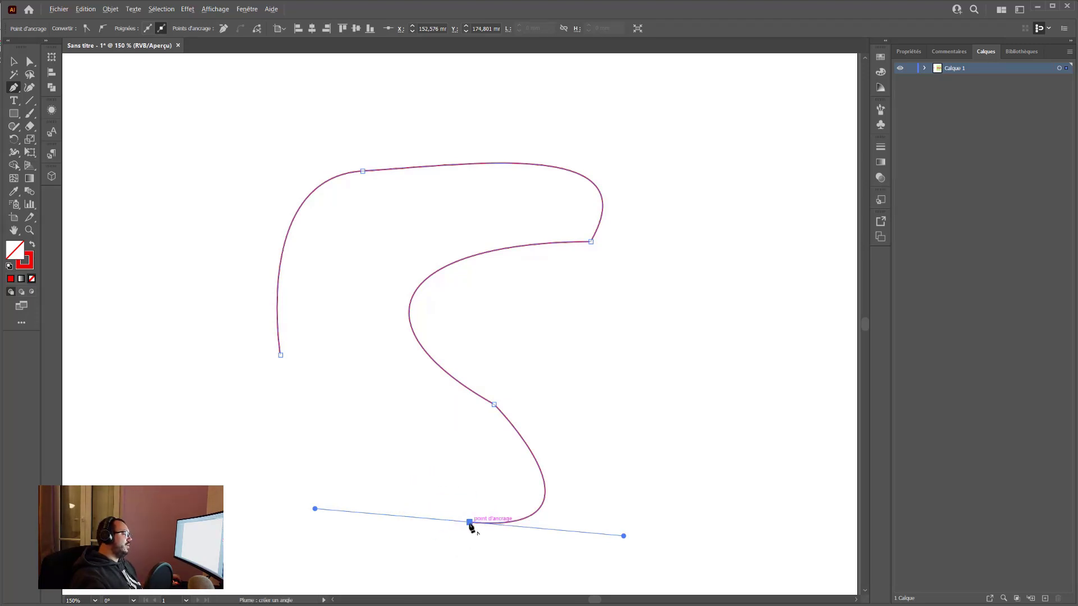
pyautogui.click(469, 522)
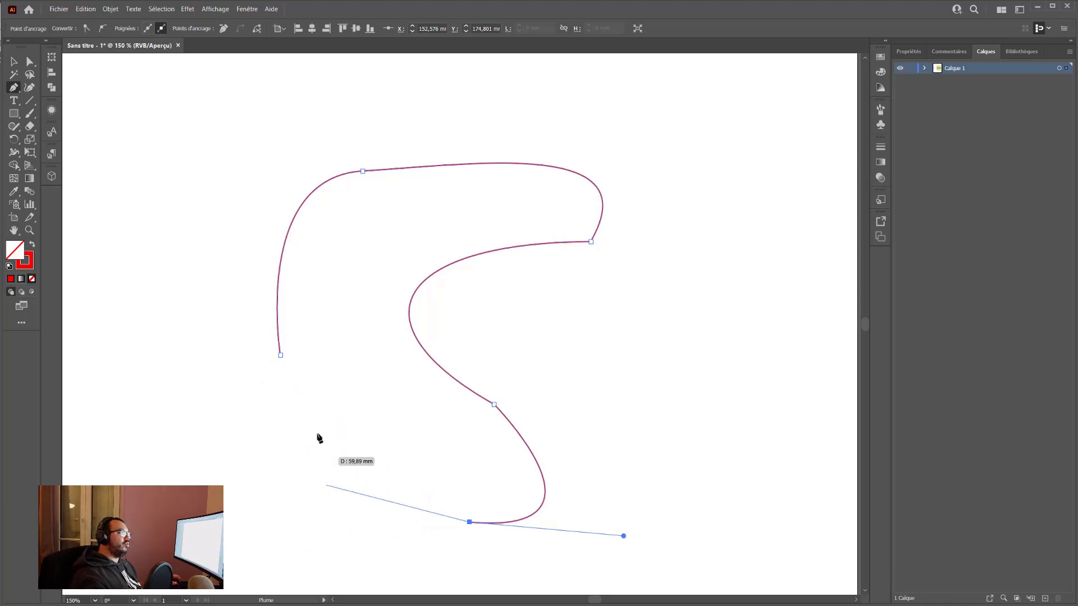
pyautogui.moveTo(281, 355); pyautogui.dragTo(260, 234)
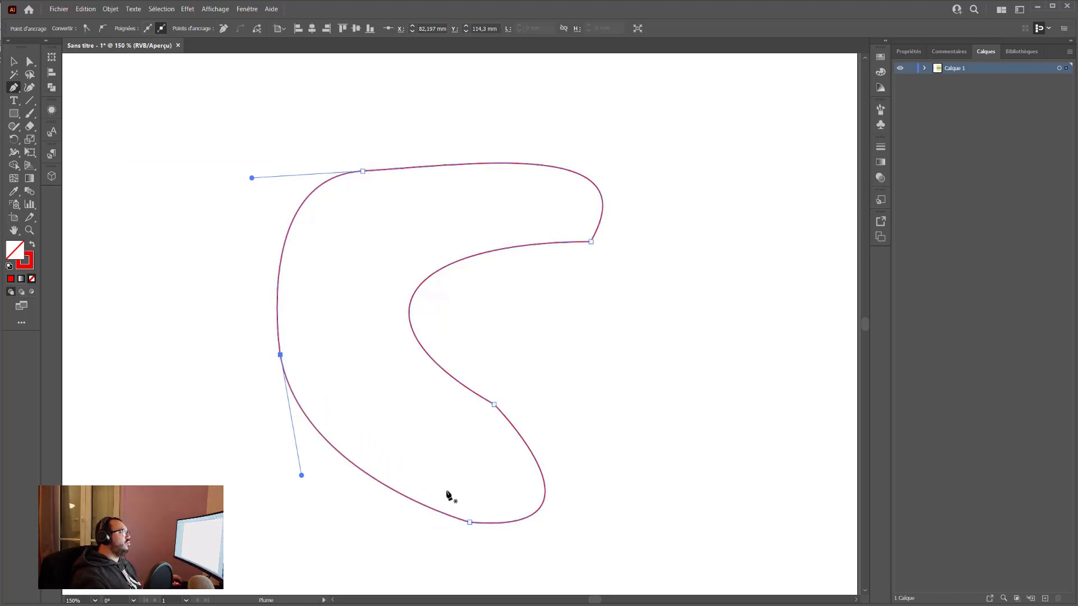
# Step: Remove the lower inner anchor point and tighten the upper-right corner by adjusting its upper handle
pyautogui.click(494, 404)
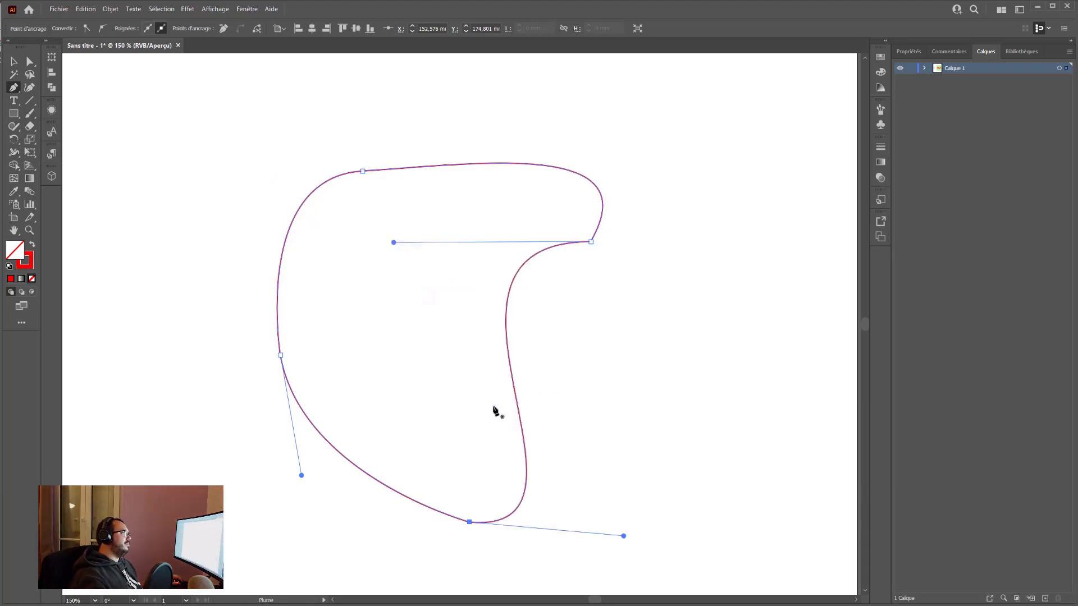
pyautogui.moveTo(591, 241); pyautogui.dragTo(463, 387)
pyautogui.hotkey('ctrl', 'z')
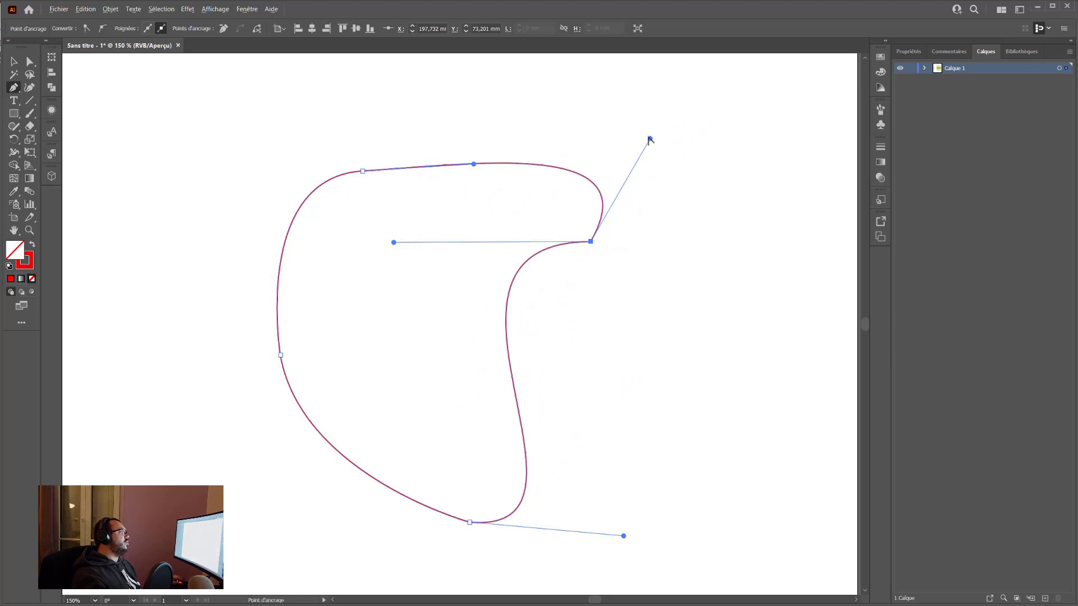
pyautogui.moveTo(650, 139); pyautogui.dragTo(626, 152)
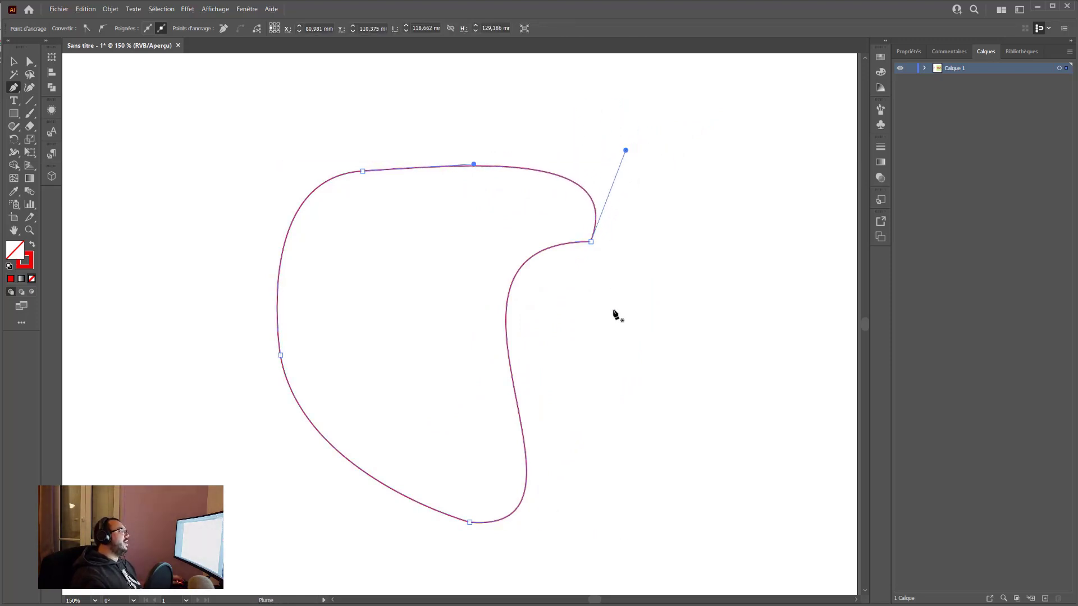
# Step: Add an anchor point on the shape's inner edge and move it up and left to deepen the inward curve
pyautogui.click(513, 382)
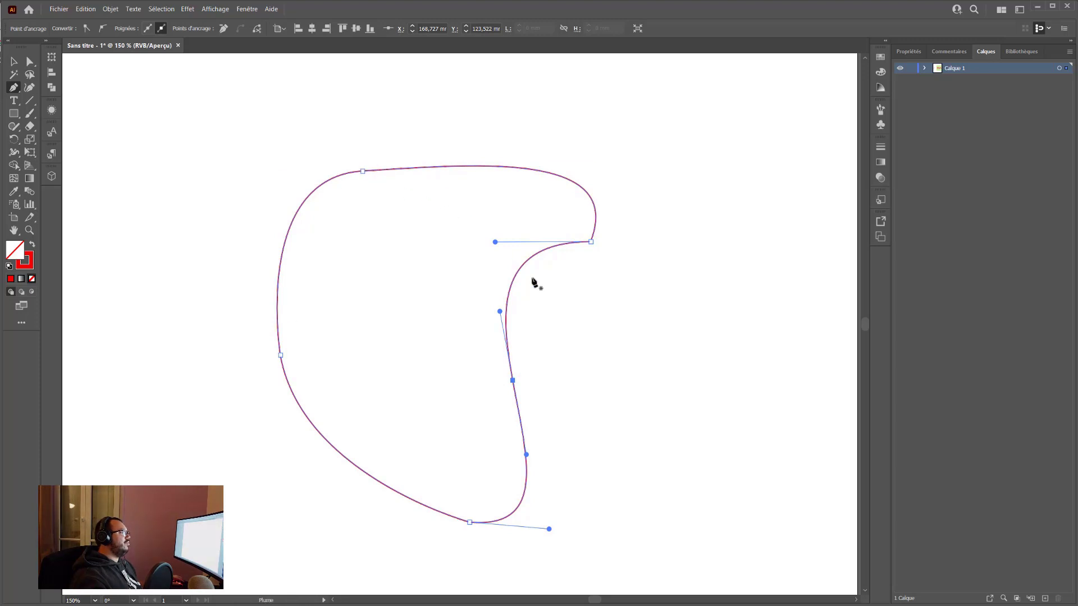
pyautogui.press('ctrl')
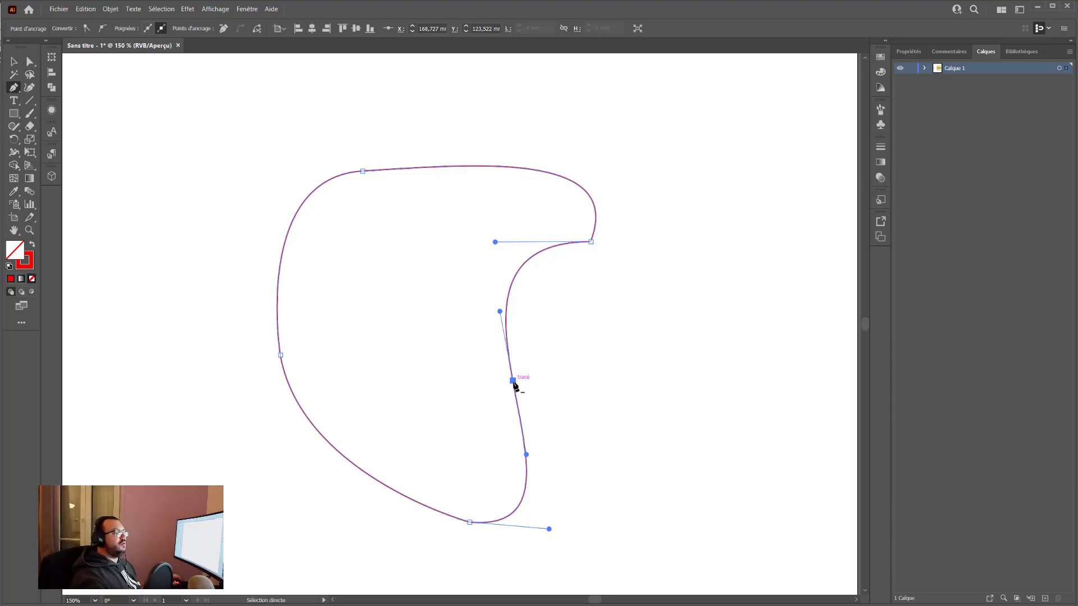
pyautogui.keyDown('ctrl'); pyautogui.click(513, 382); pyautogui.keyUp('ctrl')
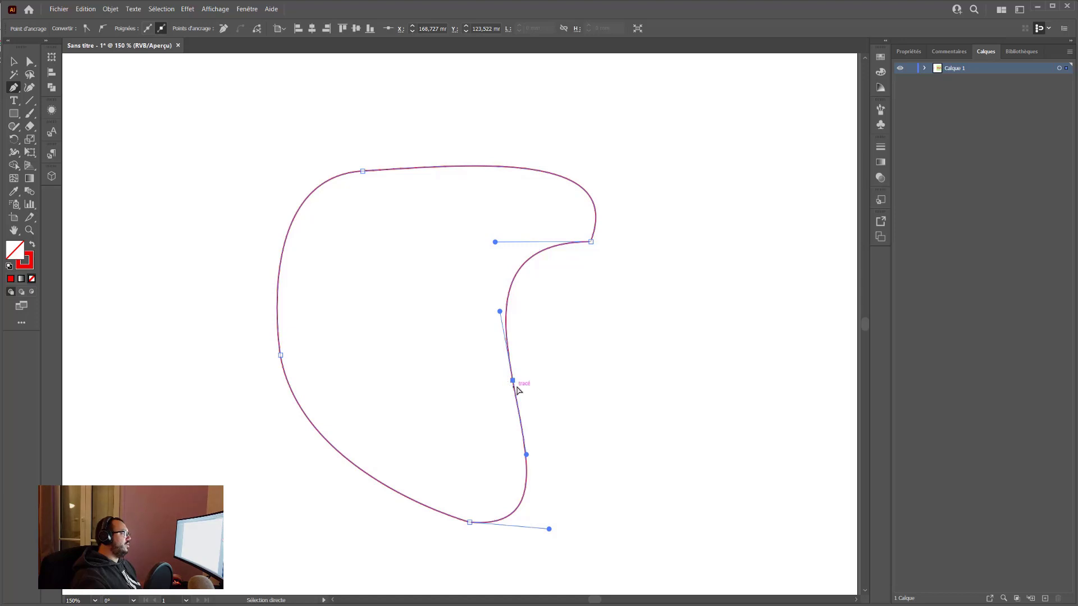
pyautogui.moveTo(513, 381); pyautogui.dragTo(402, 327)
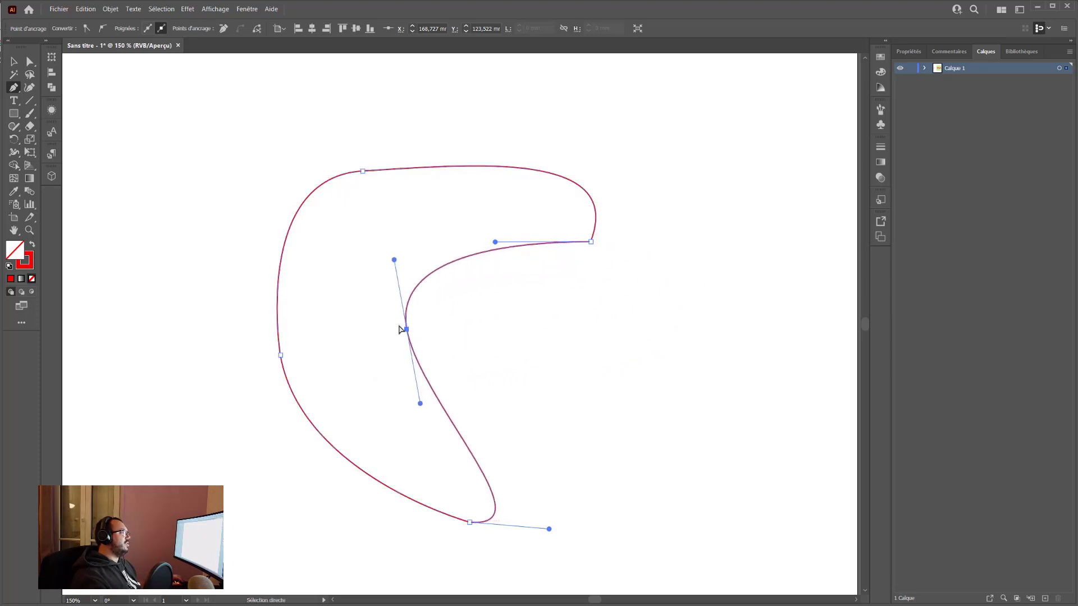
# Step: Select the shape's three right-hand anchor points with Direct Selection and move them together slightly to the left
pyautogui.click(29, 61)
pyautogui.moveTo(650, 161); pyautogui.dragTo(405, 548)
pyautogui.moveTo(407, 330)
pyautogui.mouseDown()
pyautogui.moveTo(528, 350)
pyautogui.moveTo(393, 332)
pyautogui.mouseUp()
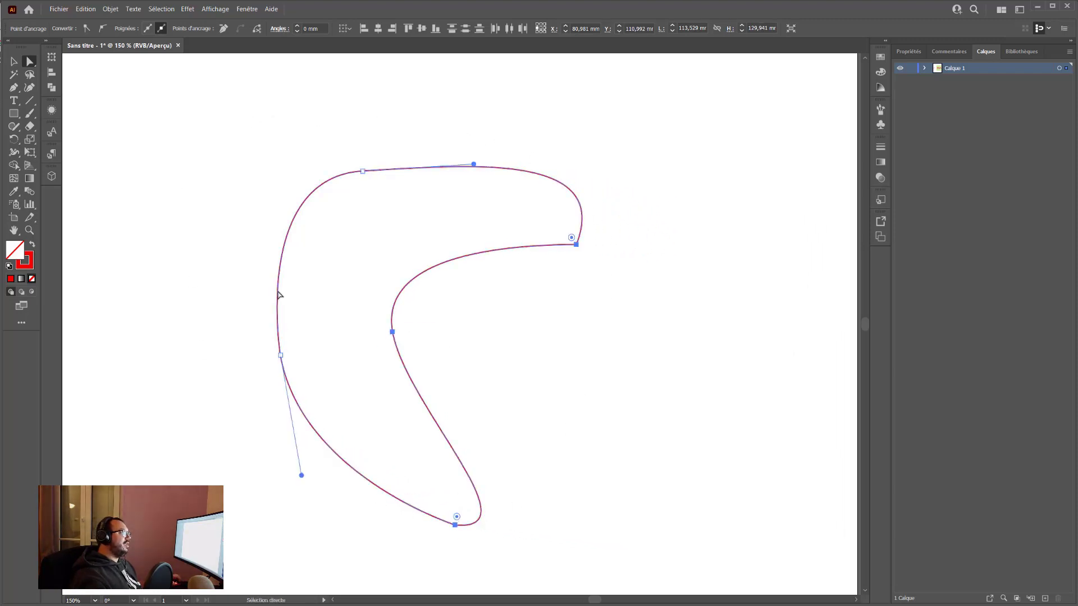
# Step: Draw a closed round shape about 136 mm wide and 137 mm high beside the artboard with the Curvature tool
pyautogui.click(14, 87)
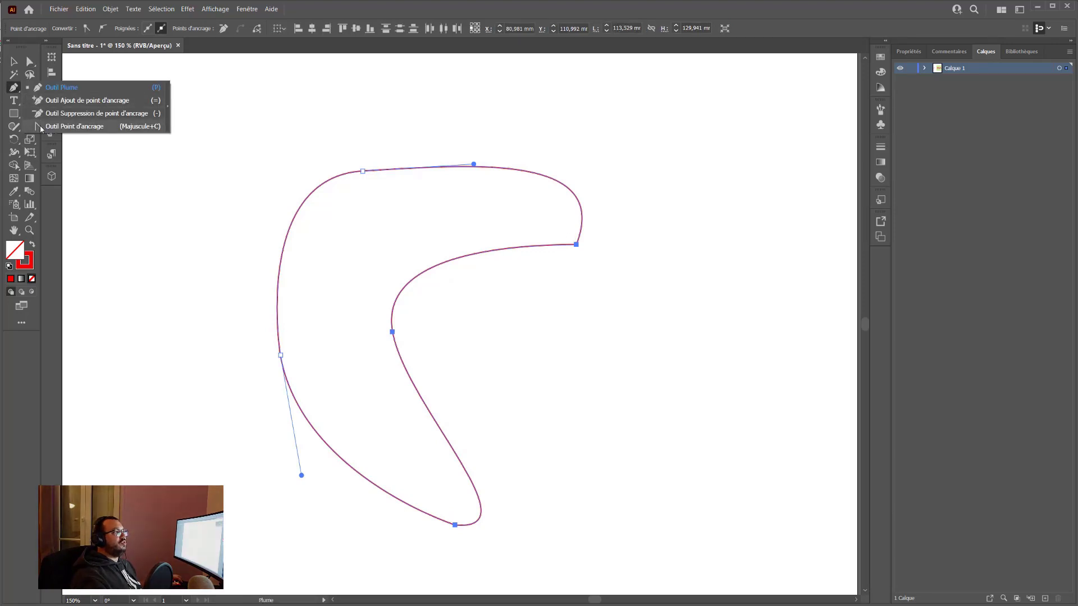
pyautogui.click(16, 87)
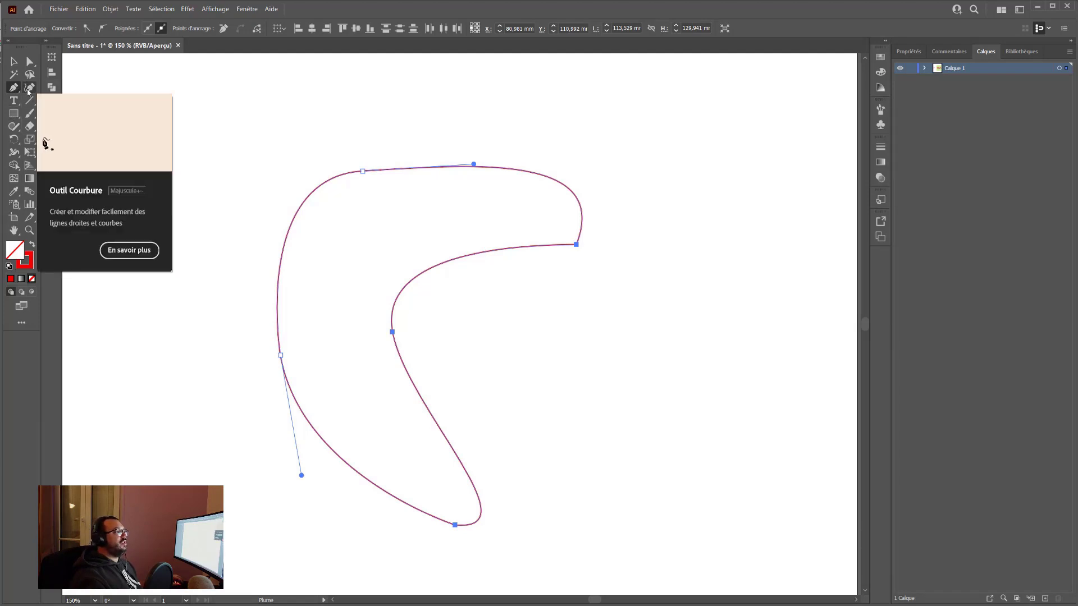
pyautogui.hotkey('ctrl', 'shift', 'a')
pyautogui.click(29, 91)
pyautogui.hotkey('ctrl', '1')
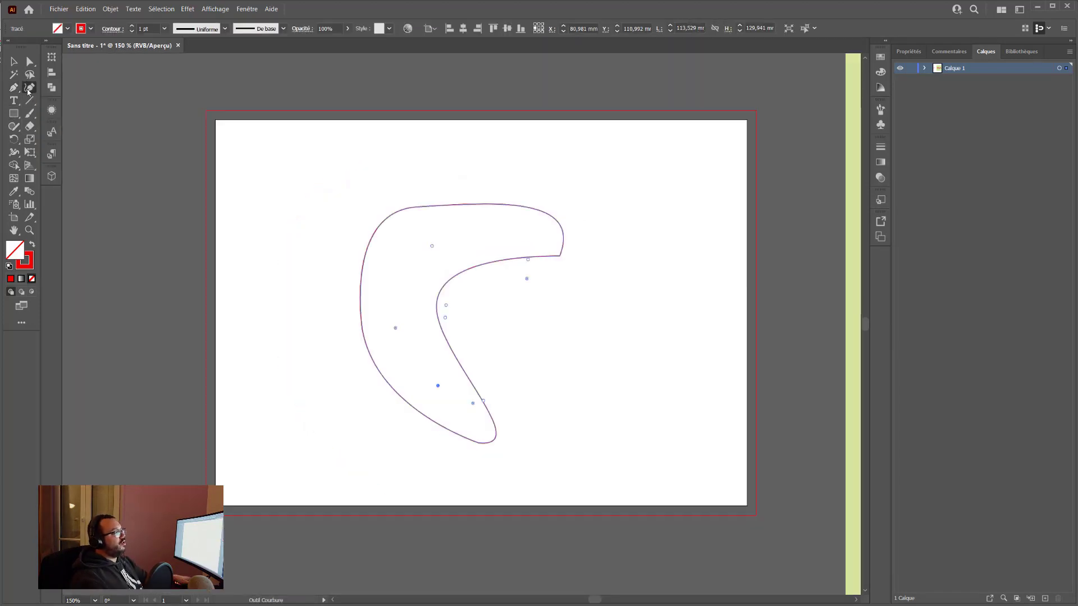
pyautogui.hotkey('ctrl', 'a')
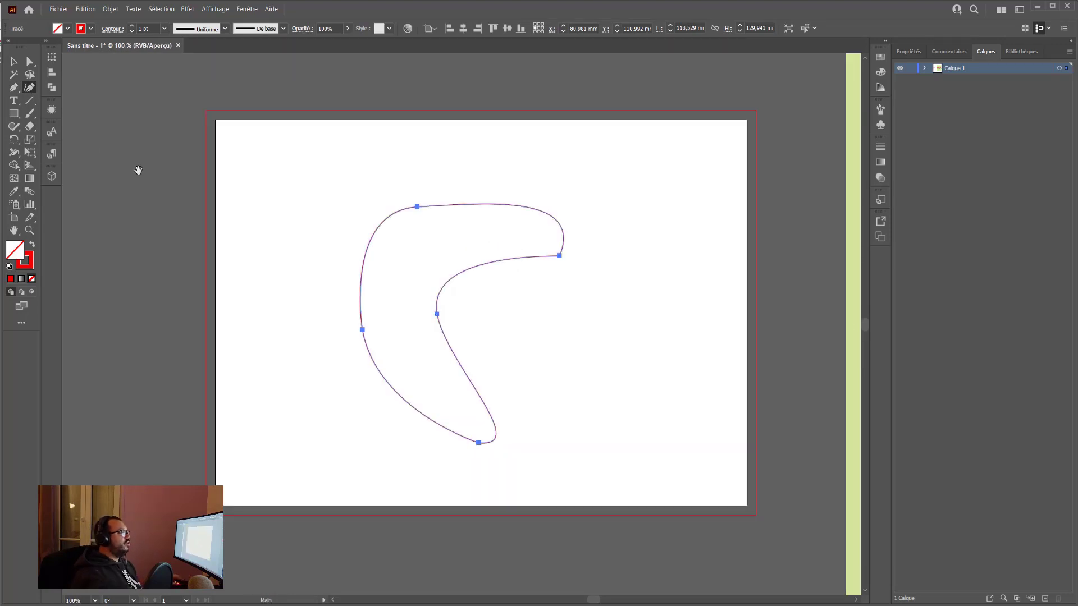
pyautogui.moveTo(193, 197); pyautogui.dragTo(356, 193)
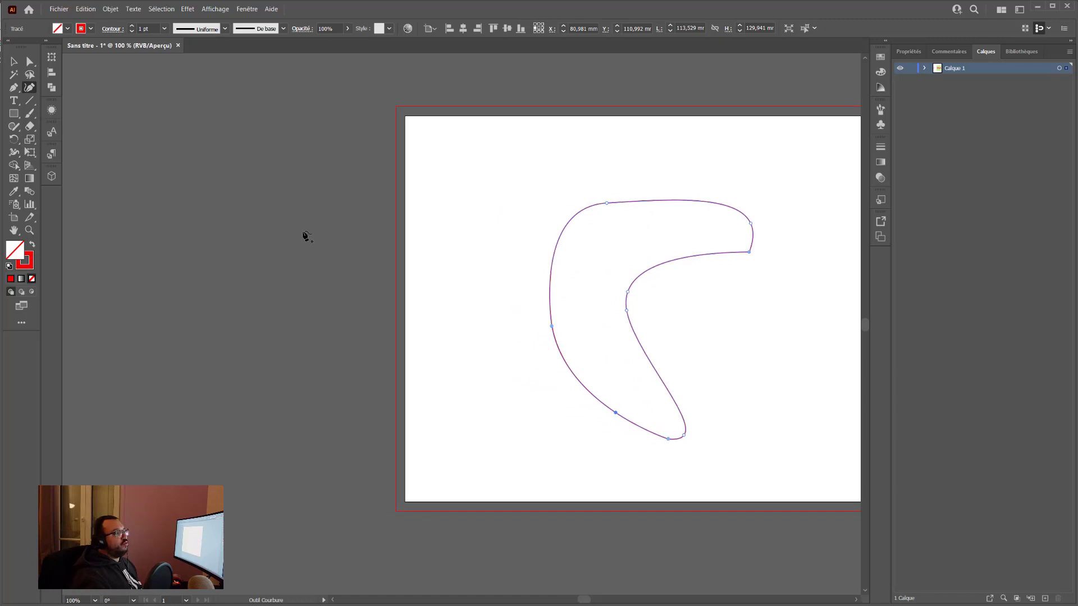
pyautogui.click(138, 305)
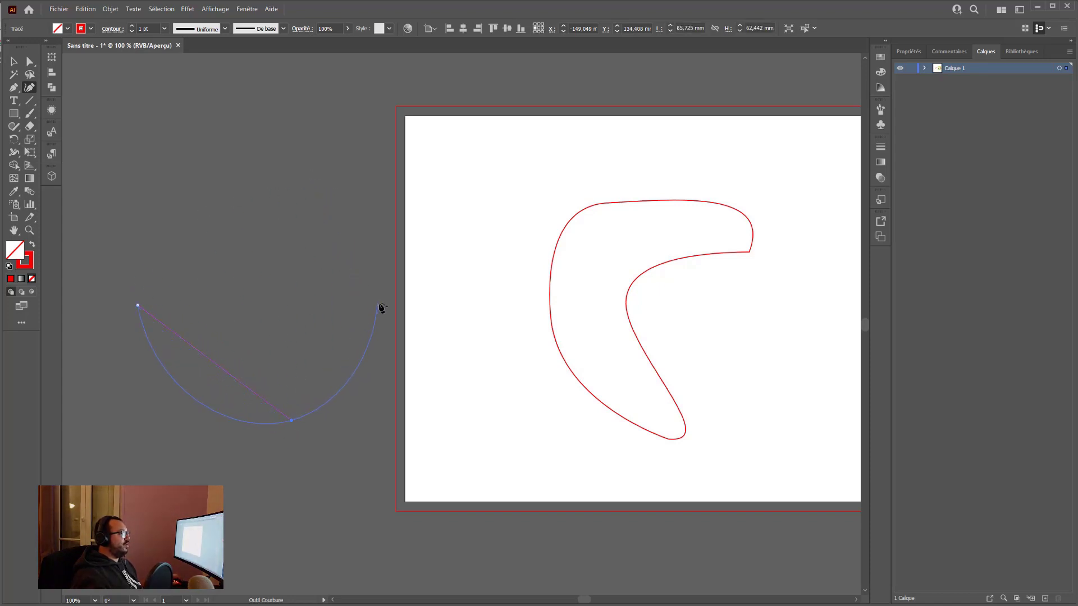
pyautogui.click(379, 324)
pyautogui.click(139, 305)
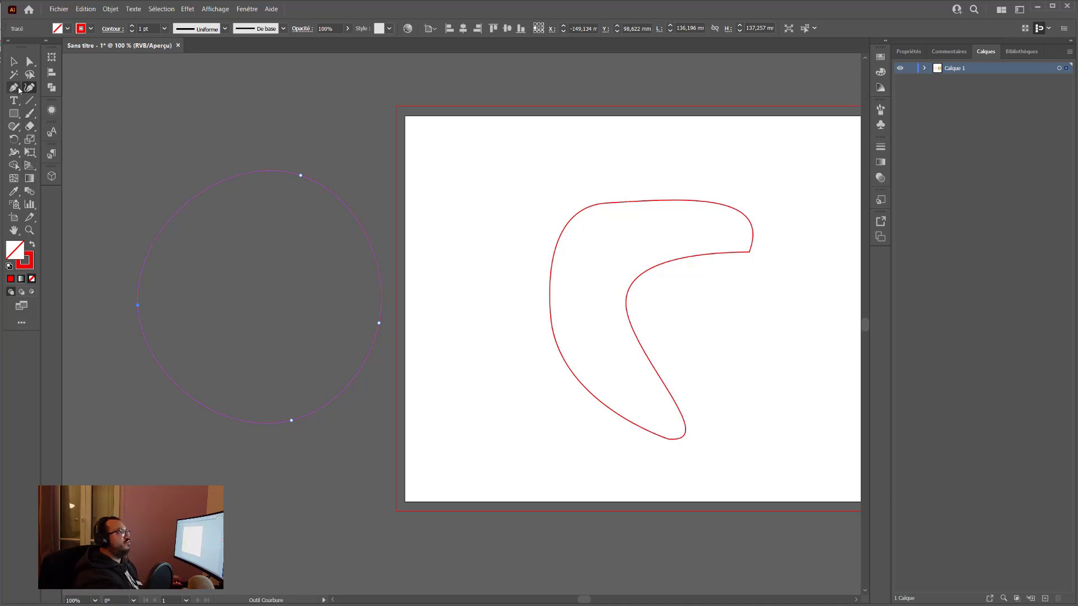
# Step: Add an anchor point on the round shape's upper-left edge and remove it again with the Pen tool
pyautogui.click(184, 205)
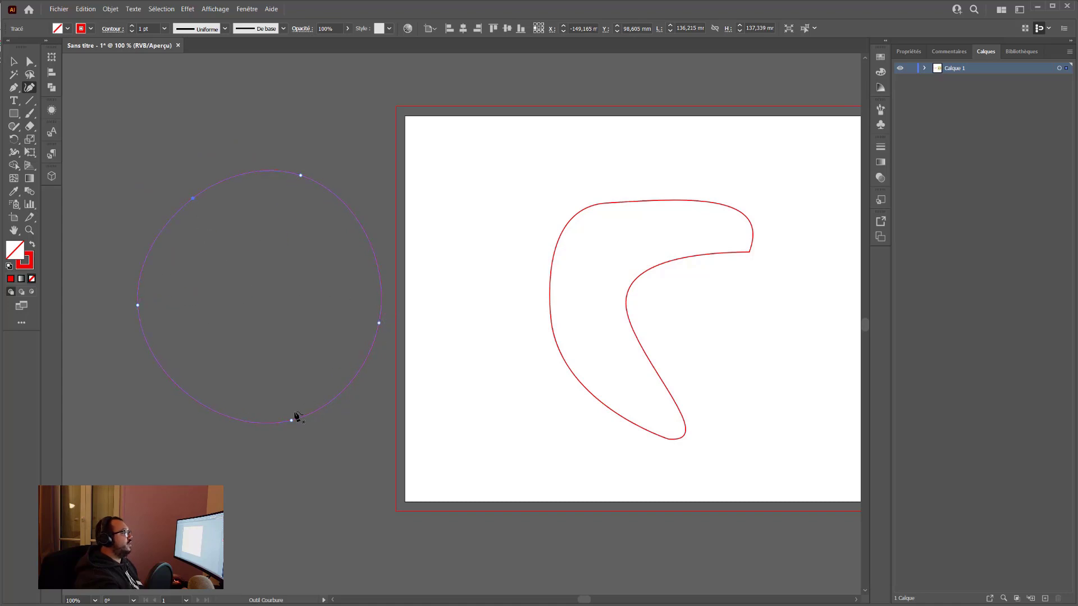
pyautogui.press('p')
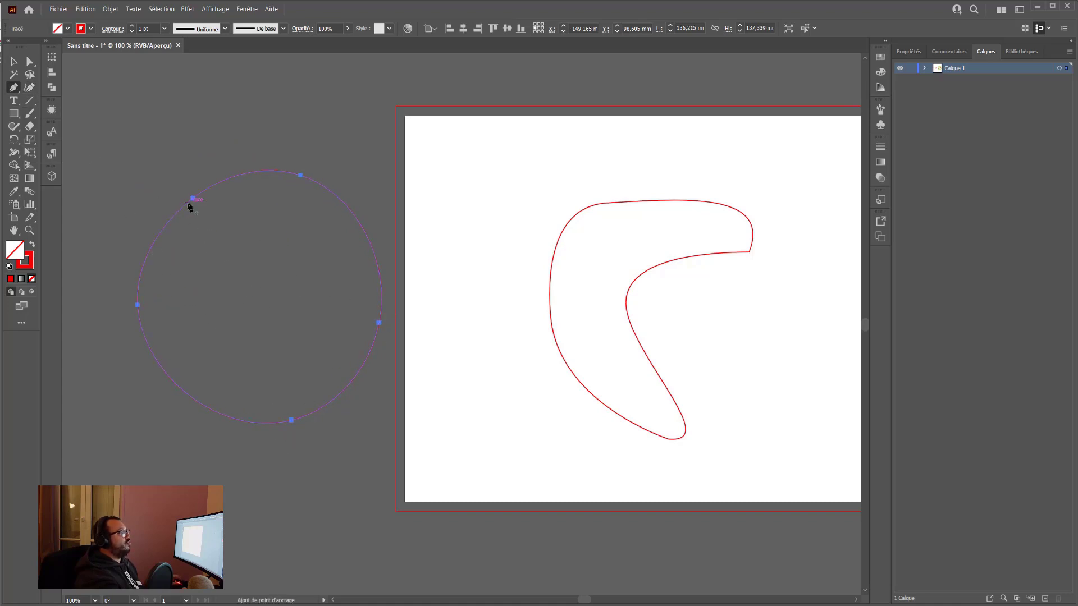
pyautogui.click(193, 198)
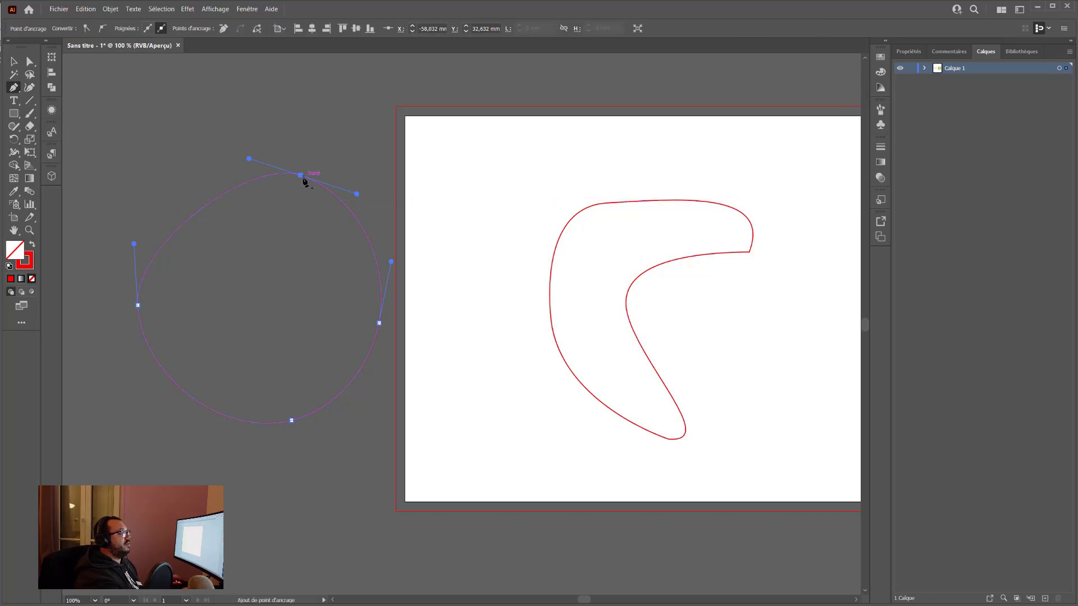
# Step: Delete the round shape and the curved shape on the artboard
pyautogui.press('Delete')
pyautogui.press('Delete')
pyautogui.click(13, 61)
pyautogui.moveTo(496, 187); pyautogui.dragTo(667, 337)
pyautogui.press('Delete')
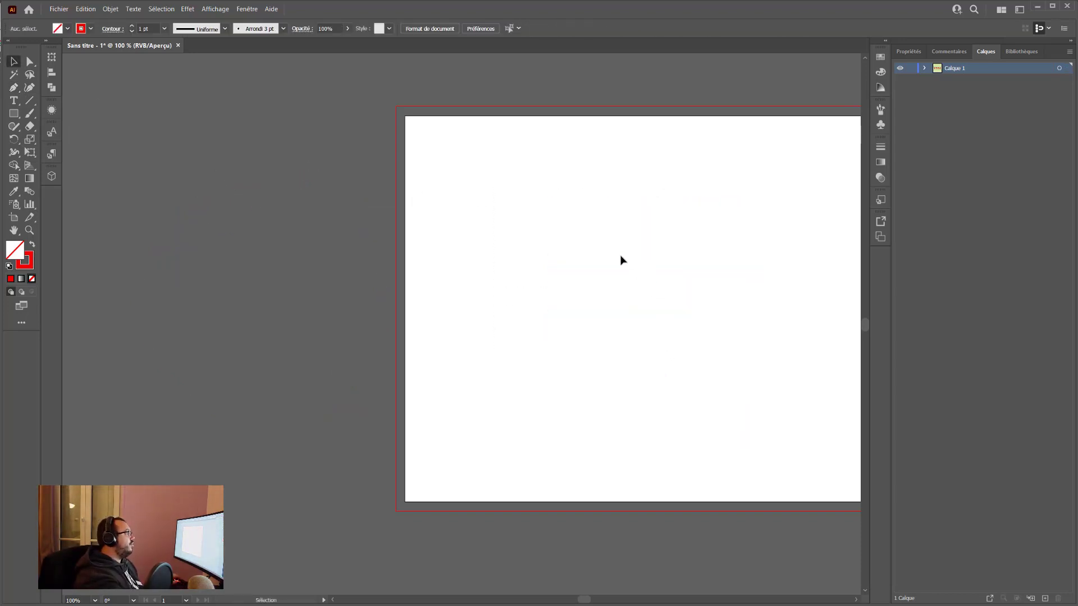
# Step: Start a Pen tool path at the first watermelon slice's upper-right corner and trace down its right edge to about two-thirds of the way
pyautogui.press('space')
pyautogui.moveTo(573, 277); pyautogui.dragTo(70, 245)
pyautogui.moveTo(419, 286); pyautogui.dragTo(60, 305)
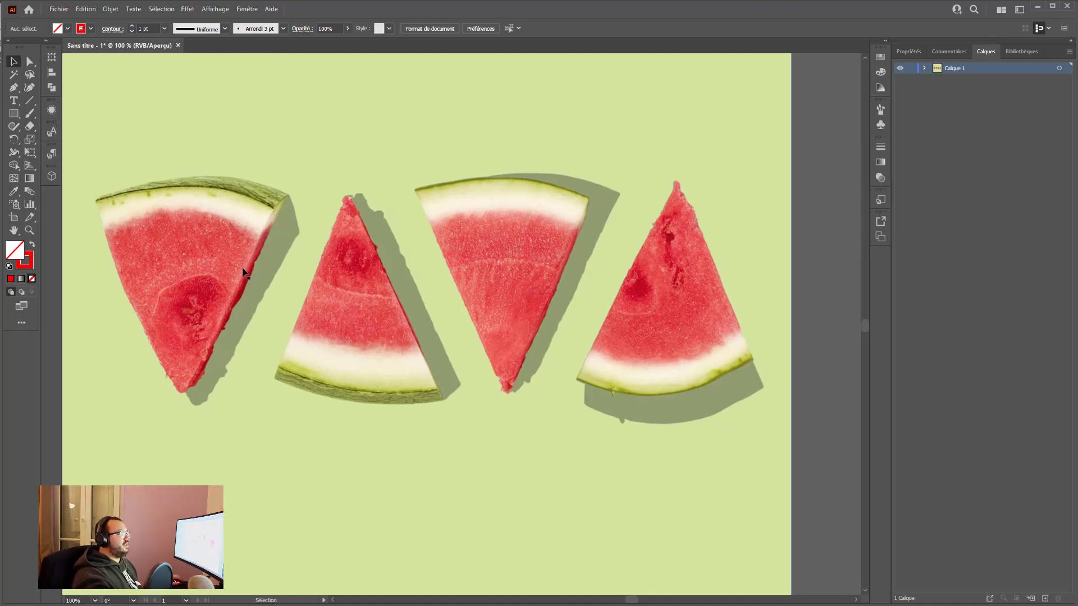
pyautogui.click(14, 87)
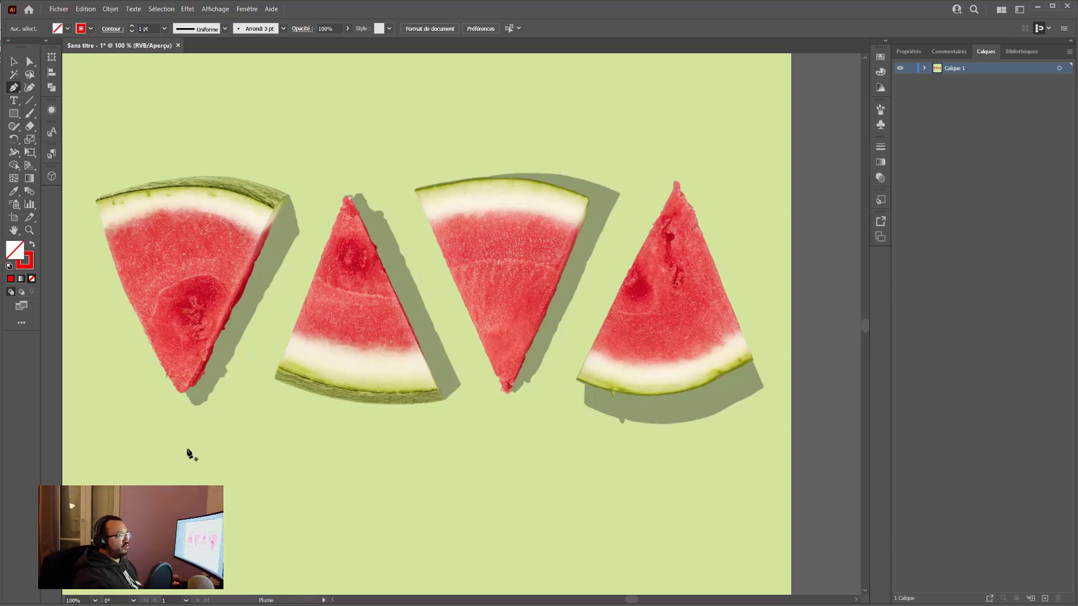
pyautogui.click(286, 196)
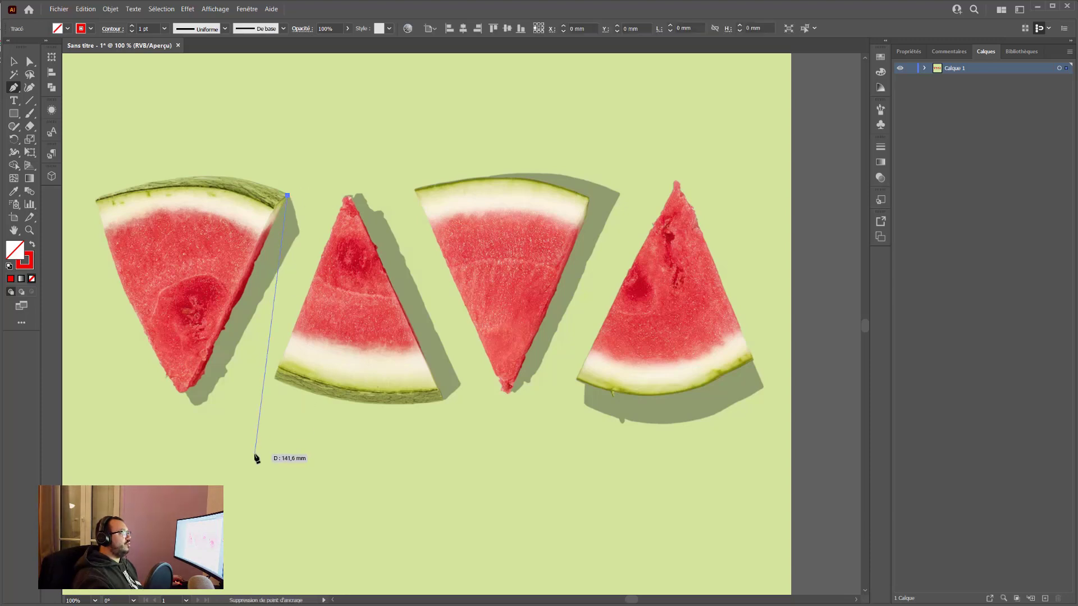
pyautogui.click(254, 262)
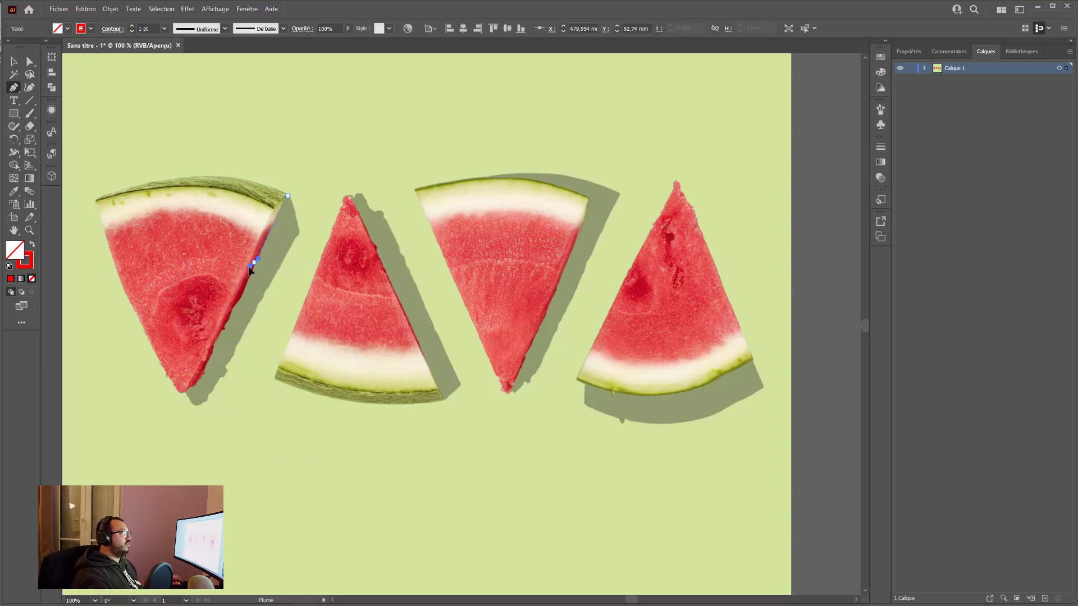
pyautogui.click(251, 274)
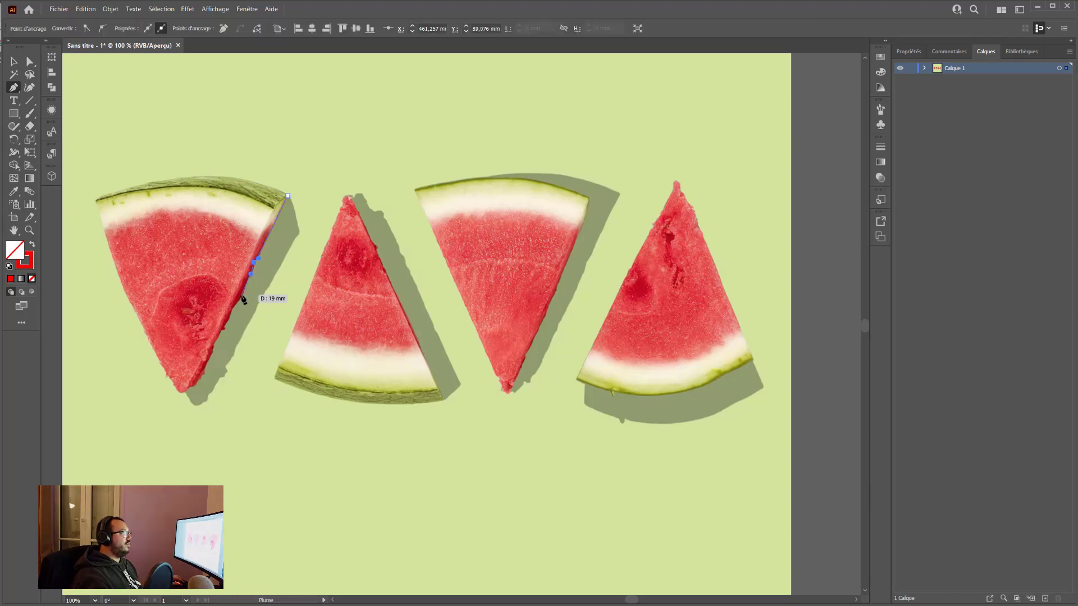
pyautogui.click(240, 296)
pyautogui.click(233, 311)
pyautogui.click(230, 318)
pyautogui.click(226, 324)
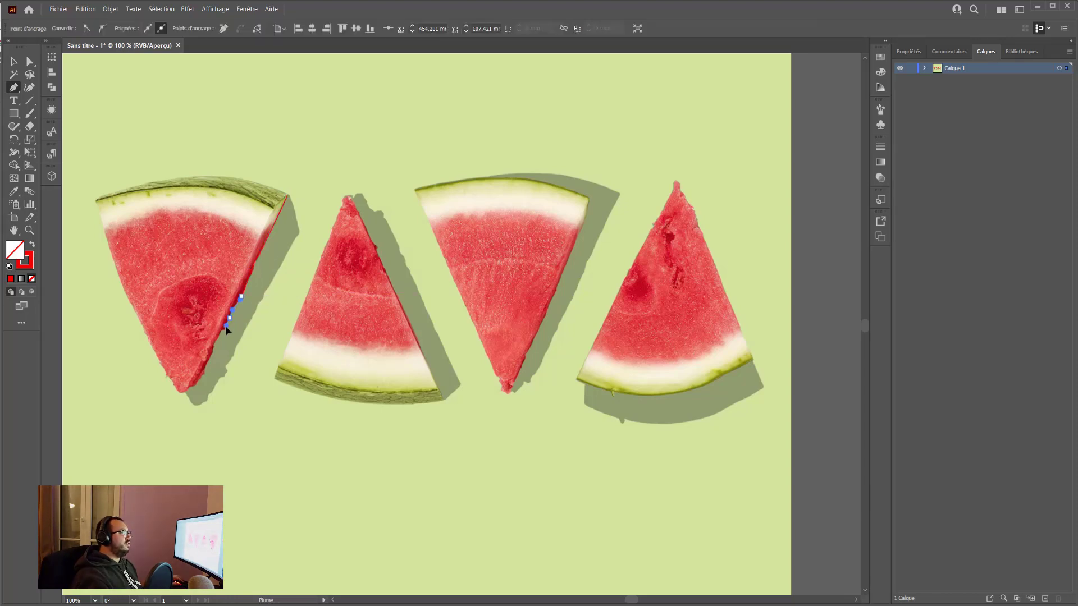
# Step: Continue the path along the lower part of the slice's right edge and around its bottom tip
pyautogui.click(211, 352)
pyautogui.click(207, 361)
pyautogui.click(193, 386)
pyautogui.click(184, 397)
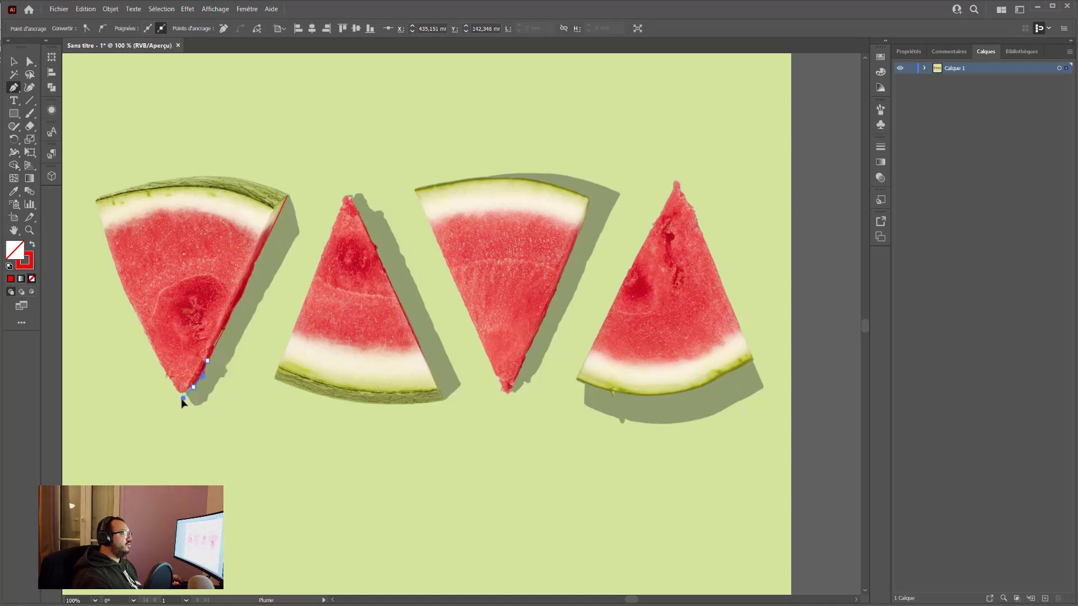
pyautogui.click(180, 393)
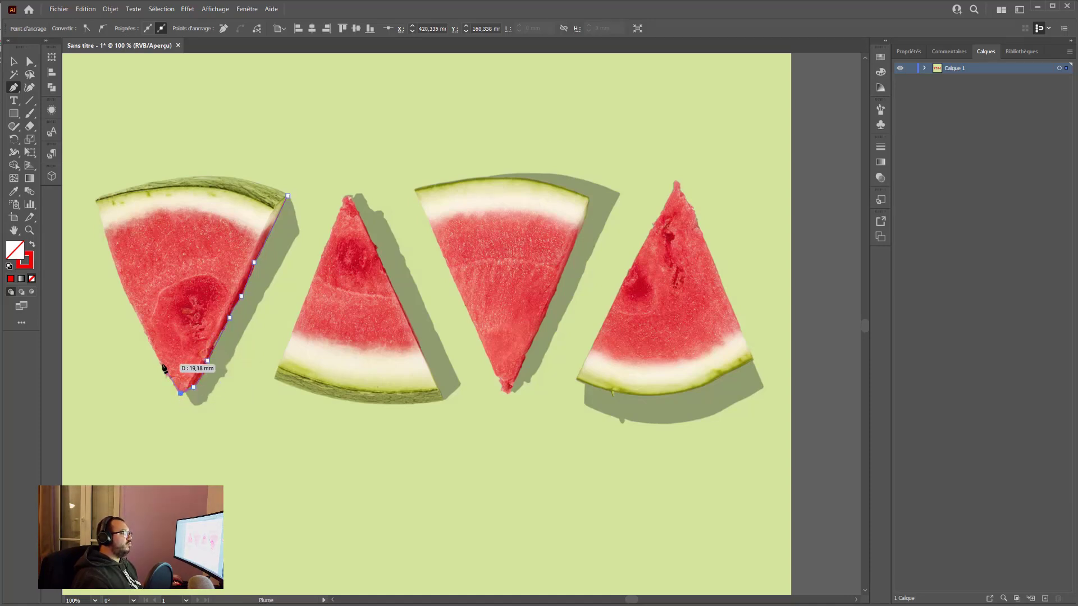
# Step: Trace the slice's left edge and curved rind, closing the outline at its starting corner, about 118 mm high overall
pyautogui.moveTo(143, 329); pyautogui.dragTo(130, 296)
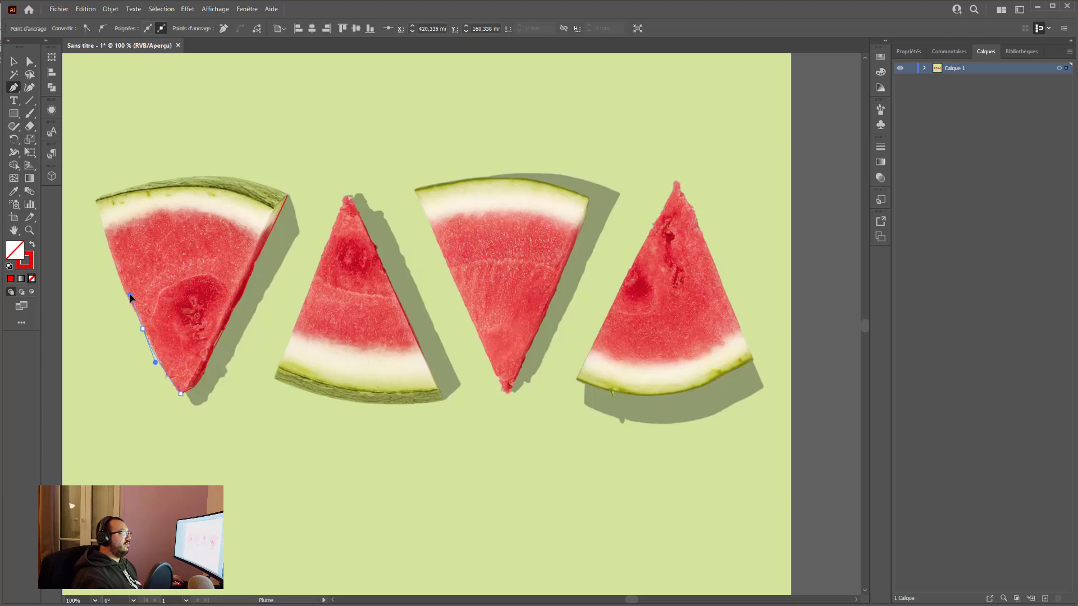
pyautogui.click(98, 218)
pyautogui.click(94, 199)
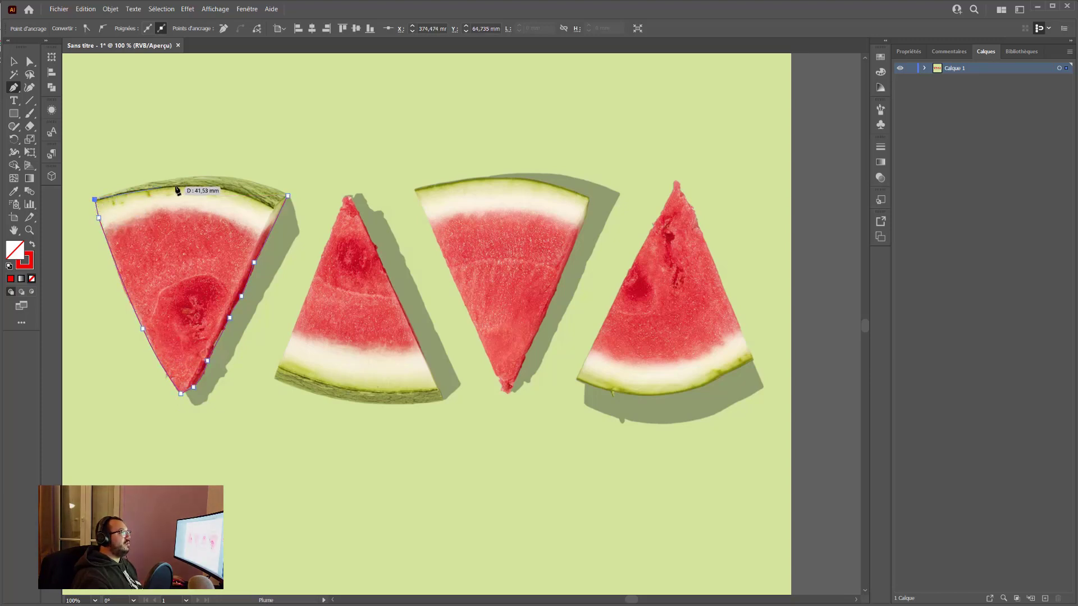
pyautogui.moveTo(209, 176); pyautogui.dragTo(281, 180)
pyautogui.click(288, 196)
# Step: Move the closed slice outline straight down onto the empty green area below the first watermelon slice
pyautogui.press('v')
pyautogui.moveTo(269, 189); pyautogui.dragTo(267, 435)
pyautogui.moveTo(400, 435); pyautogui.dragTo(486, 359)
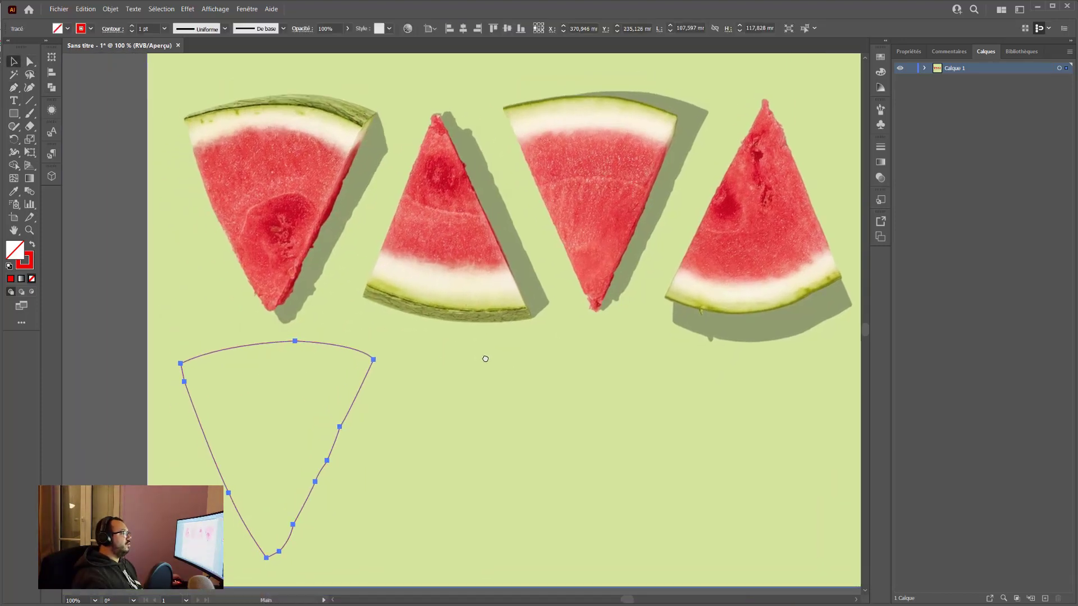
# Step: Swap the outline's fill and stroke, set the fill colour to db4545, and deselect the shape
pyautogui.click(32, 245)
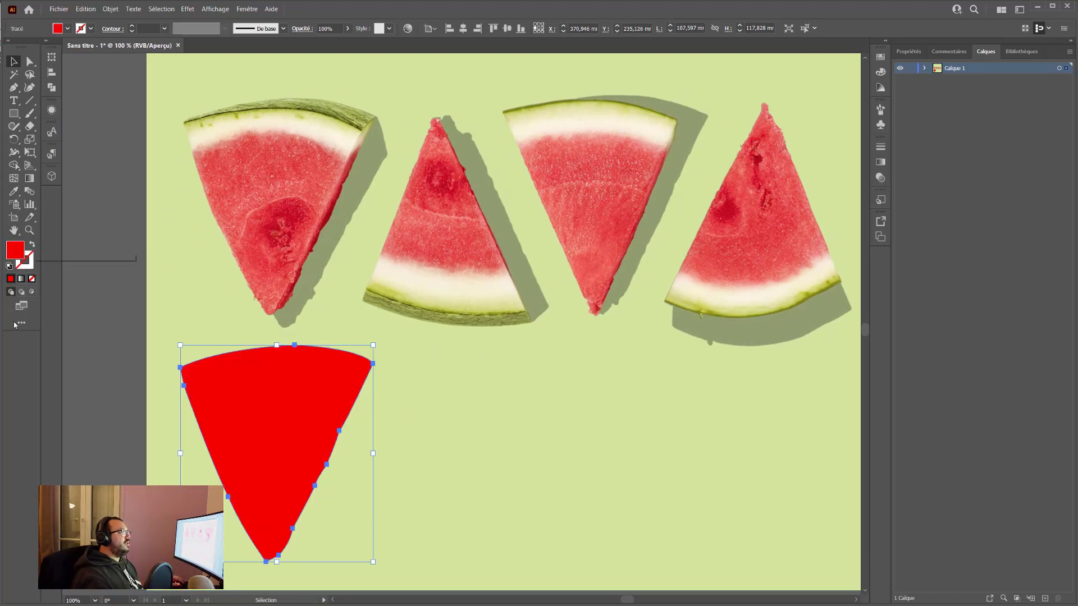
pyautogui.doubleClick(17, 254)
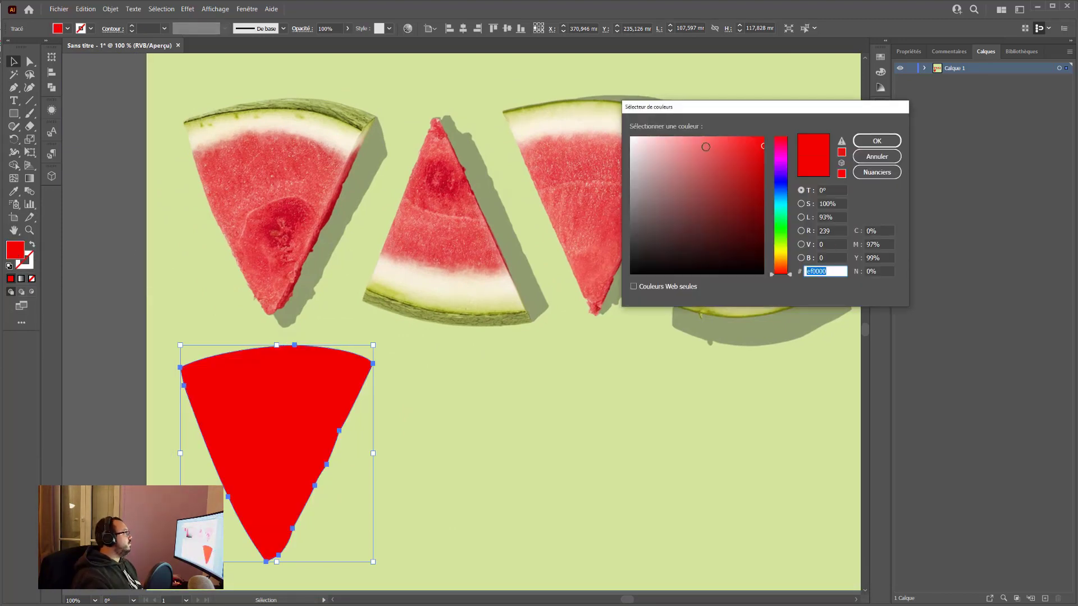
pyautogui.click(721, 163)
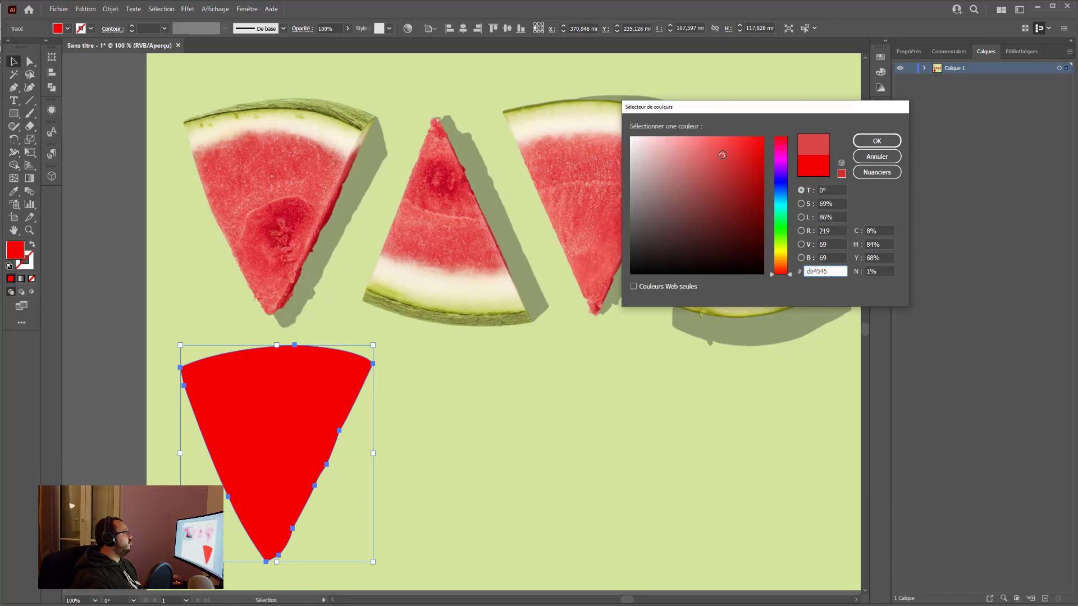
pyautogui.click(877, 141)
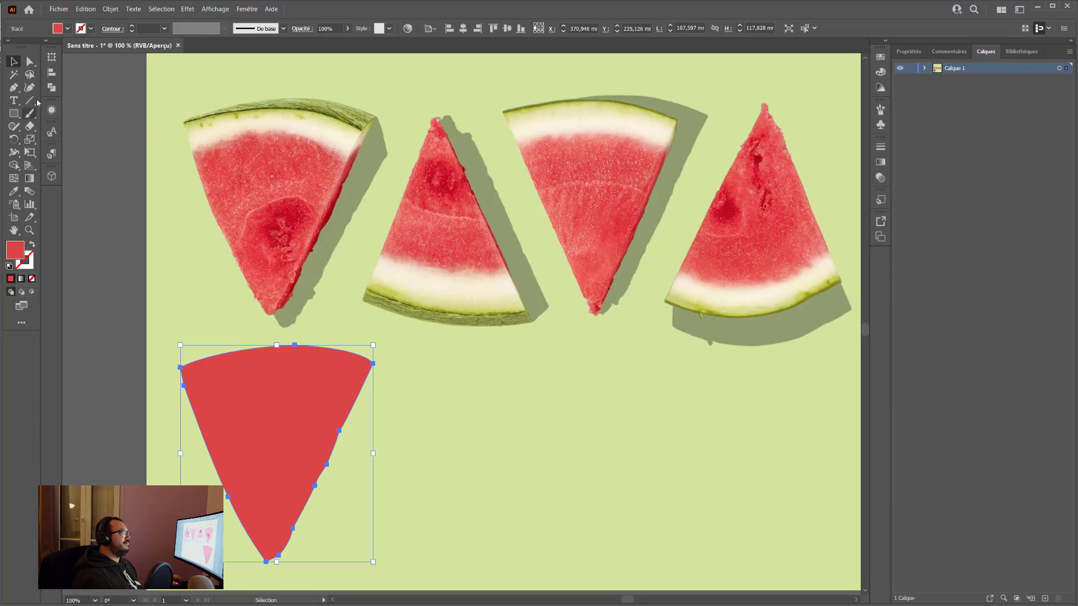
pyautogui.click(90, 179)
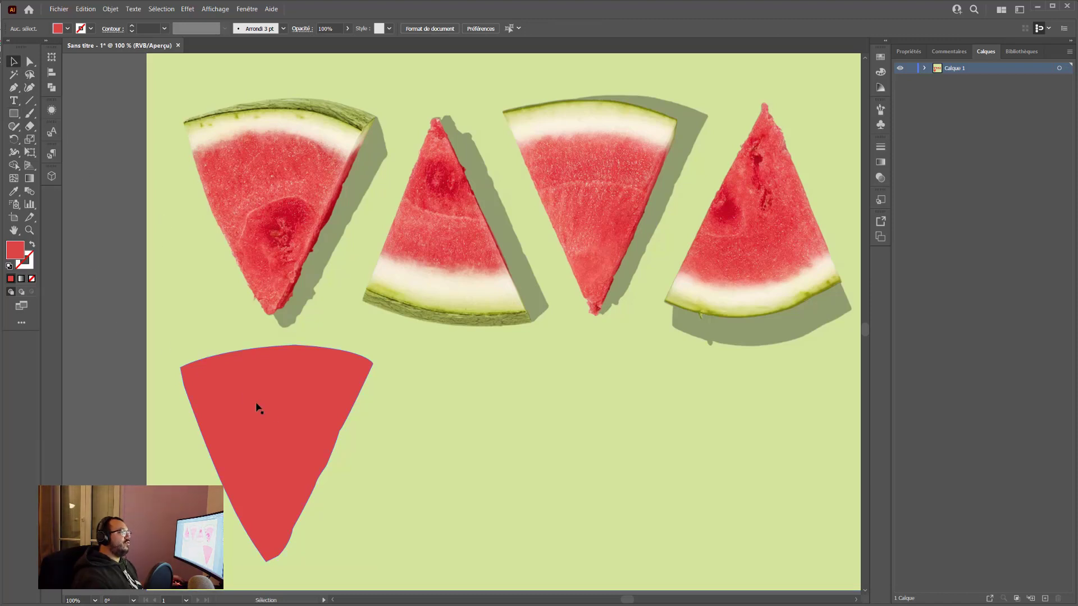
# Step: Select the red slice shape, switch to Draw Inside mode and activate the Pen tool
pyautogui.click(278, 418)
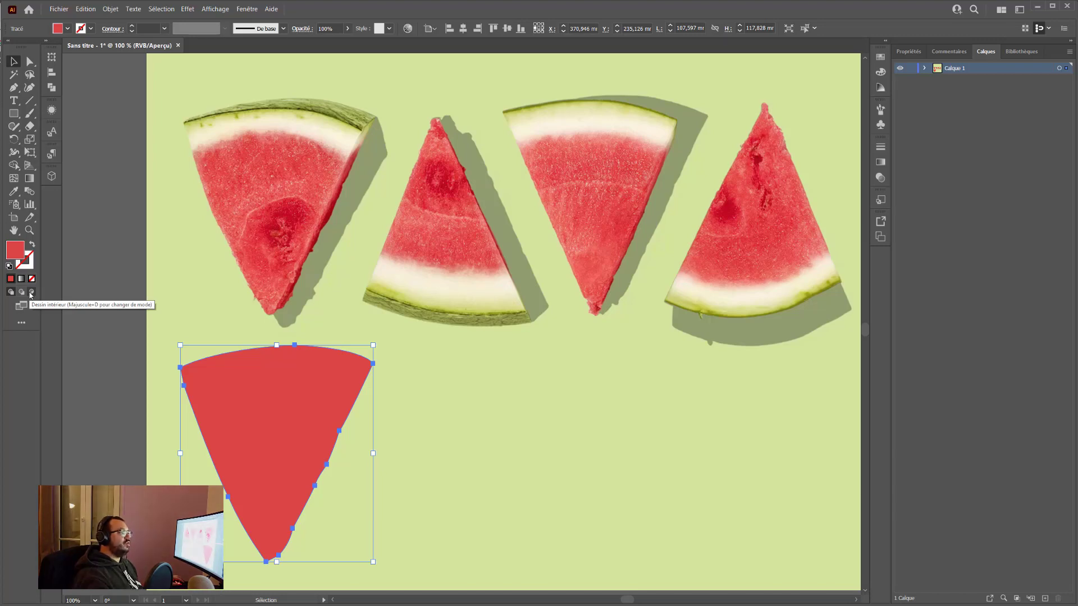
pyautogui.click(31, 293)
pyautogui.click(14, 88)
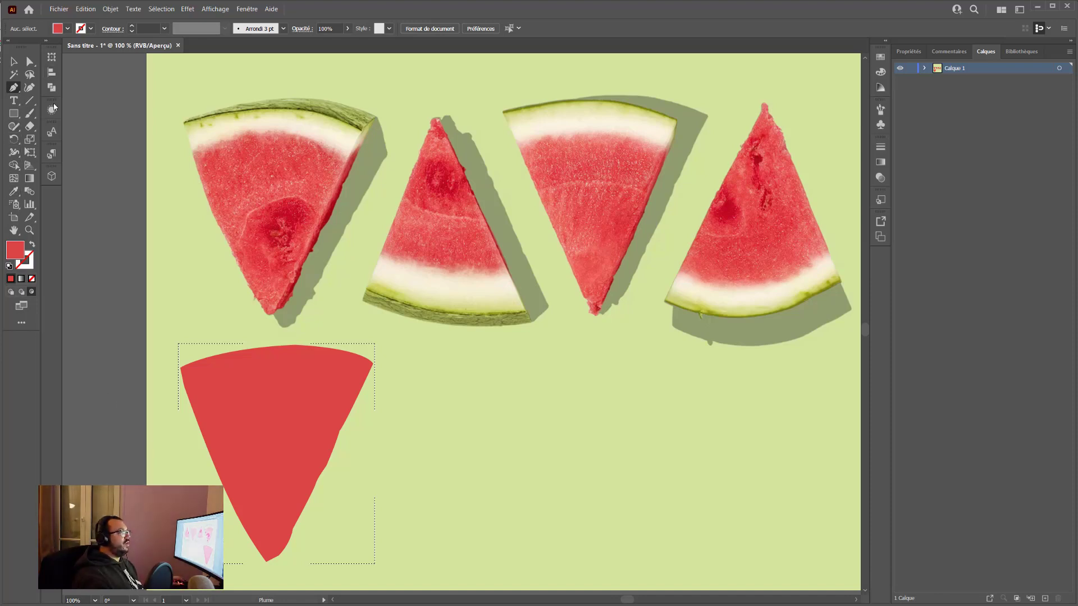
# Step: Dock the Colour panel in the icon column beside the tools and open it there
pyautogui.moveTo(826, 77); pyautogui.dragTo(51, 105)
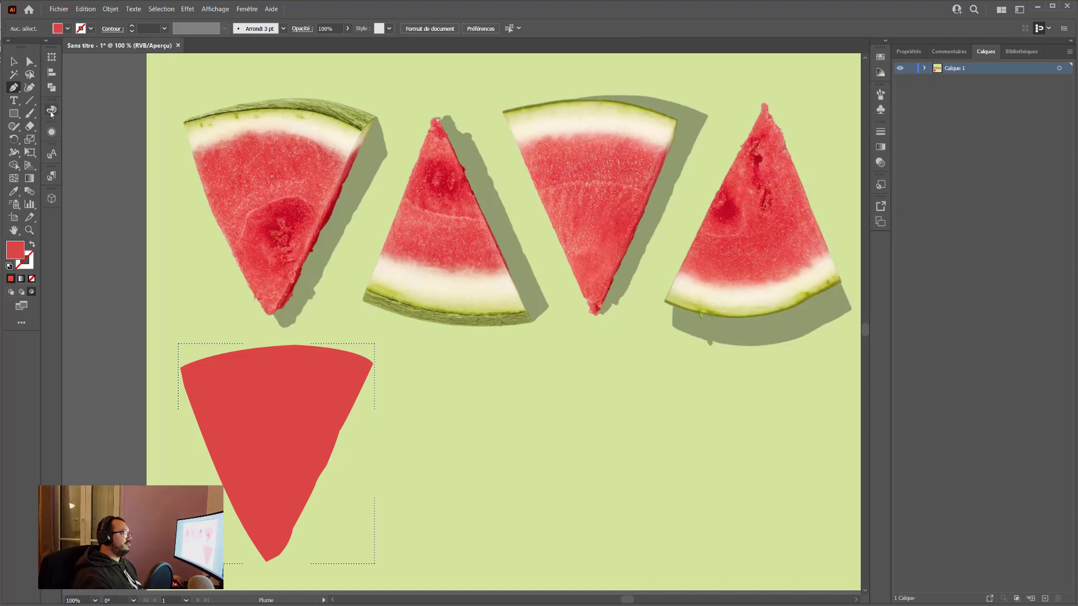
pyautogui.click(51, 110)
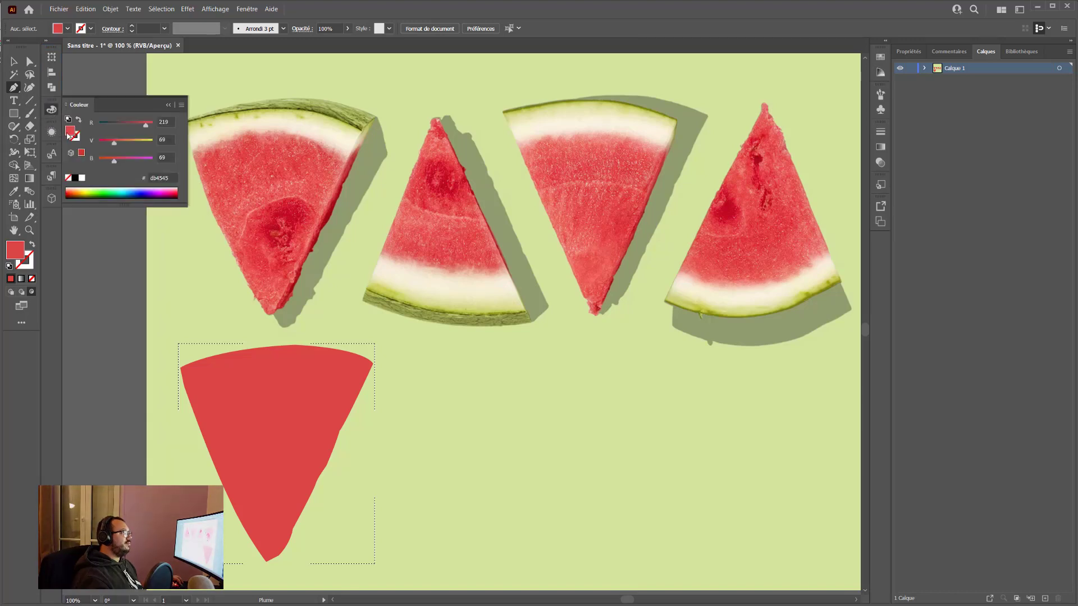
pyautogui.click(242, 9)
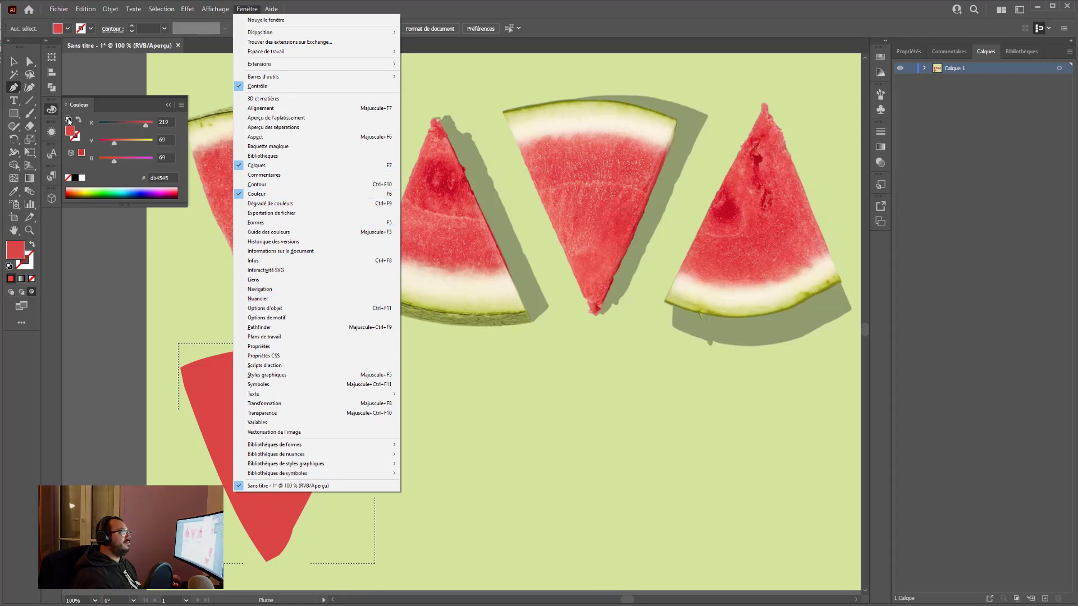
pyautogui.click(49, 108)
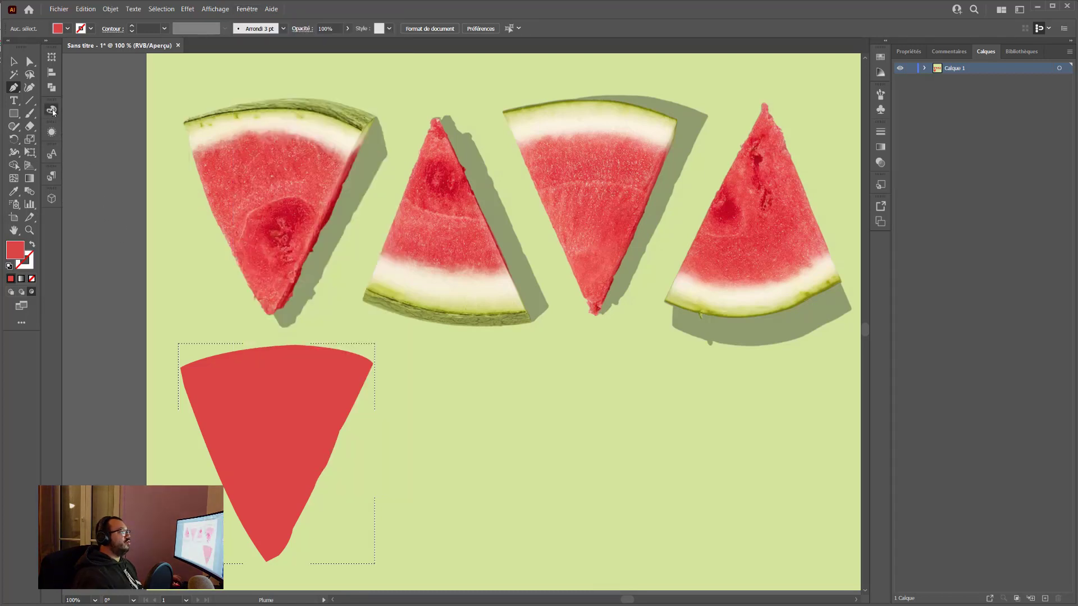
pyautogui.click(51, 110)
# Step: Switch the colour sliders to CMYK and mix a pale cream fill of C 12, M 0, Y 22, K 0
pyautogui.click(105, 125)
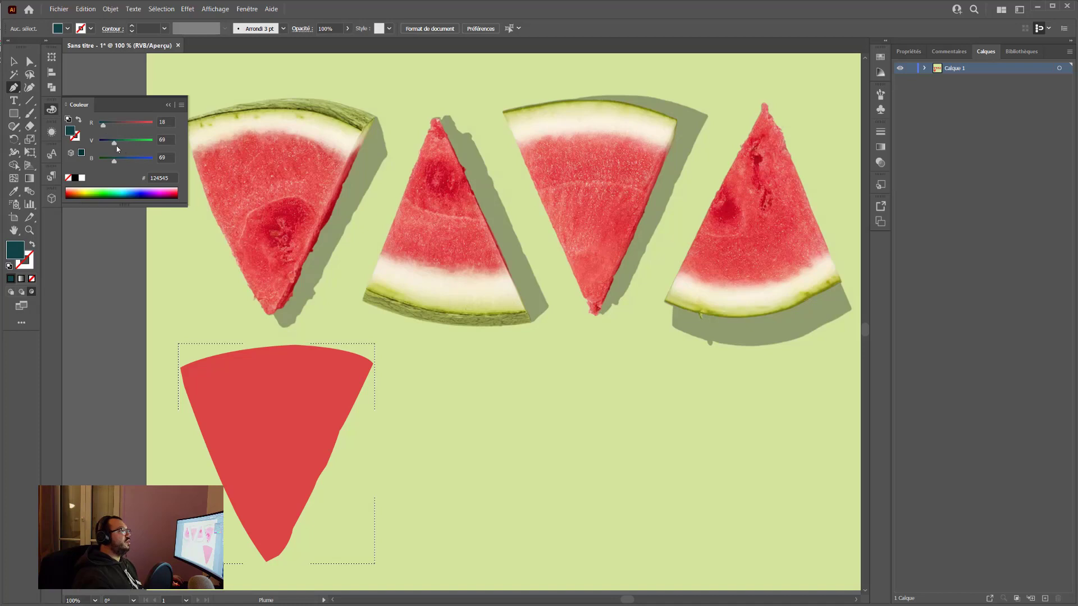
pyautogui.moveTo(106, 143); pyautogui.dragTo(92, 140)
pyautogui.click(180, 104)
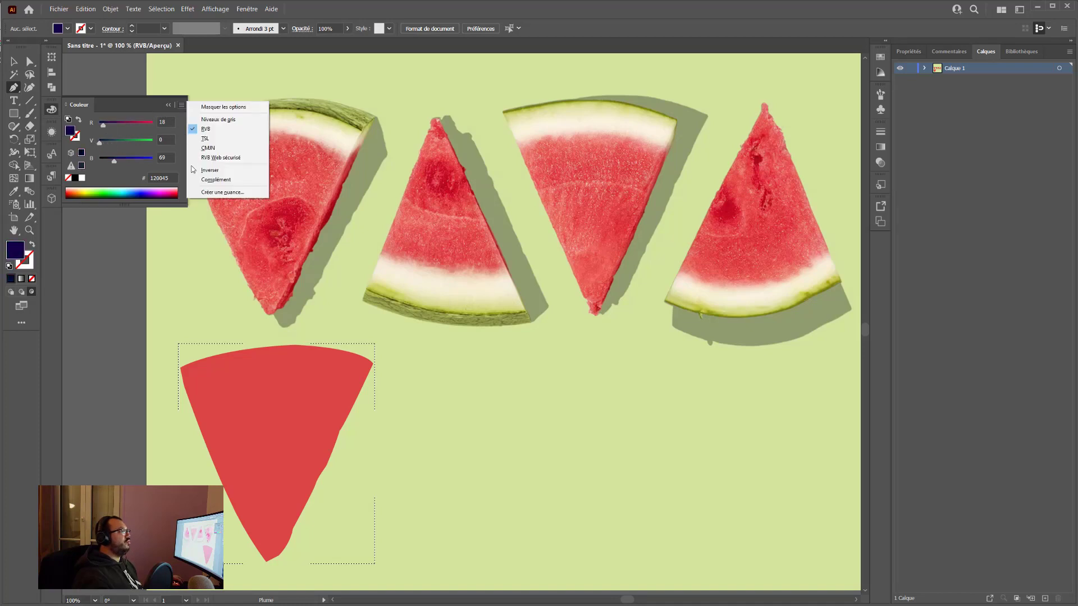
pyautogui.click(207, 148)
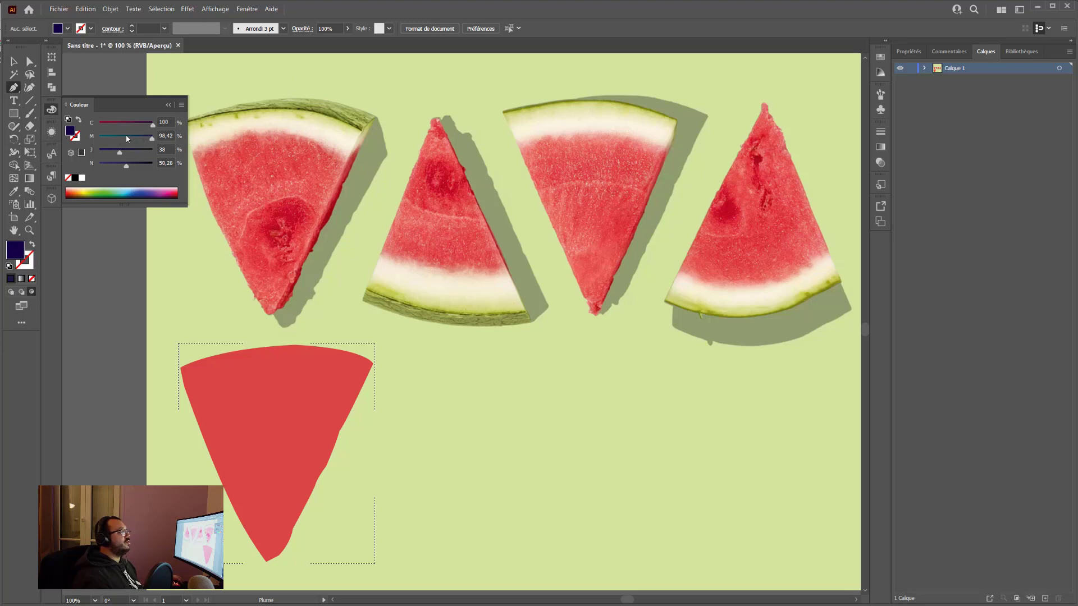
pyautogui.moveTo(126, 135); pyautogui.dragTo(90, 166)
pyautogui.moveTo(127, 124); pyautogui.dragTo(105, 125)
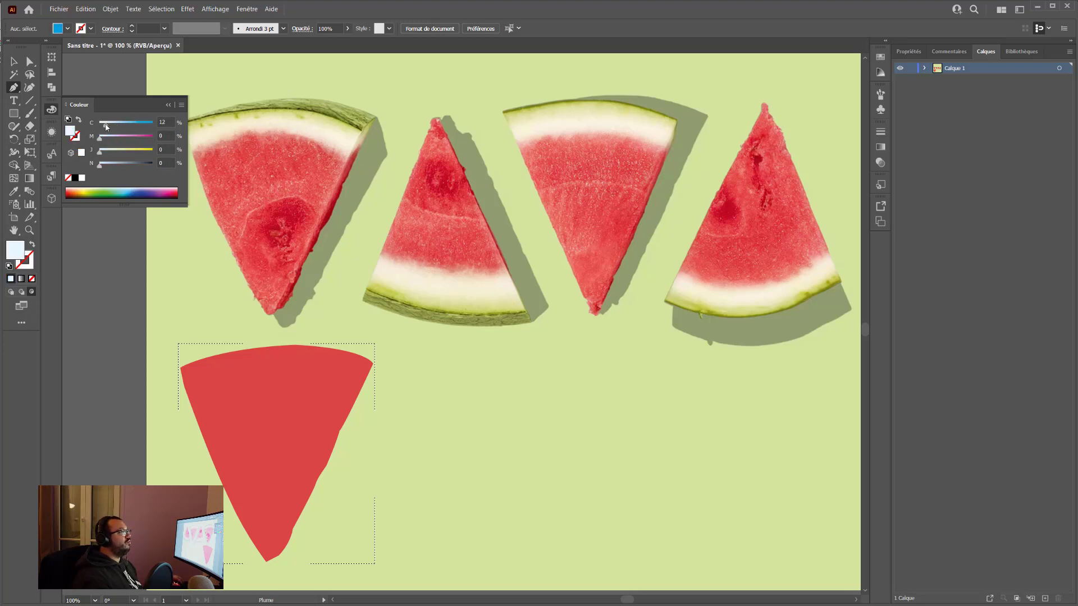
# Step: Draw a closed pale cream shape inside the red slice, curving across below its upper edge and looping around outside its top
pyautogui.click(379, 447)
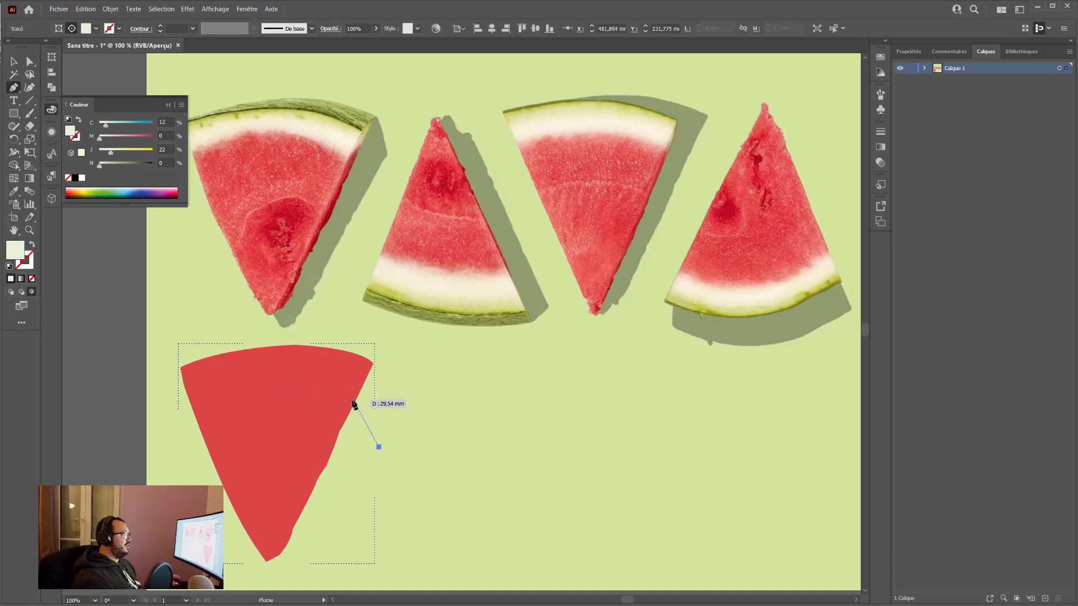
pyautogui.moveTo(345, 391); pyautogui.dragTo(326, 390)
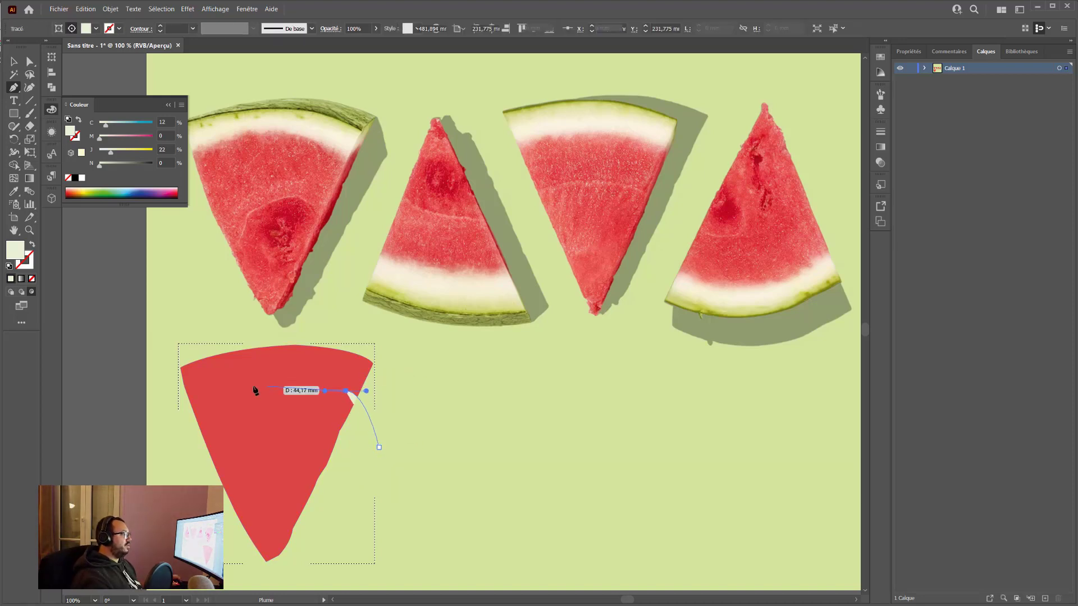
pyautogui.moveTo(175, 420); pyautogui.dragTo(125, 478)
pyautogui.click(169, 337)
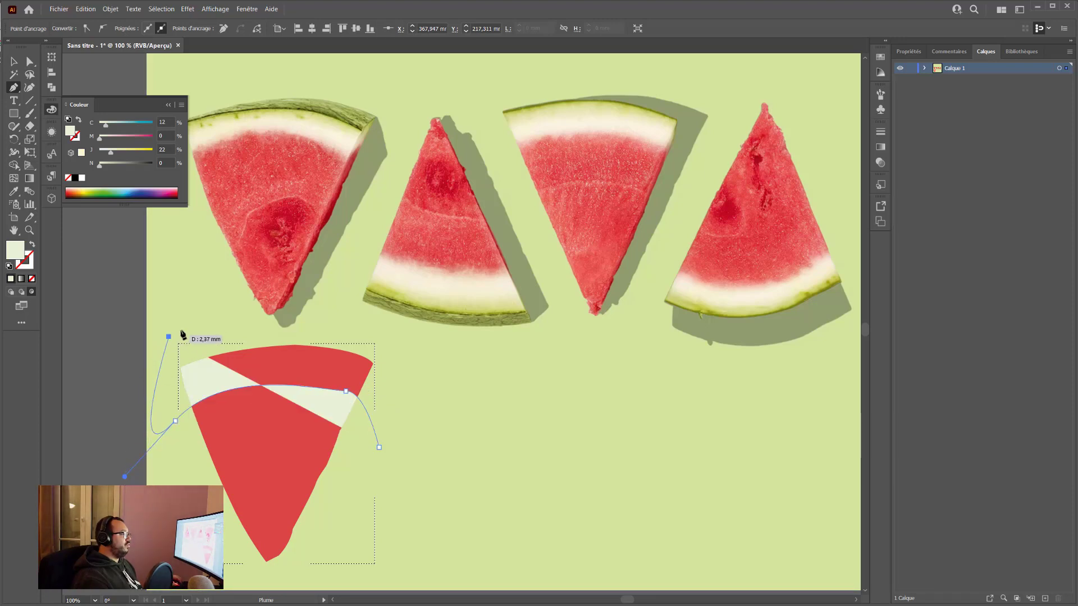
pyautogui.click(320, 323)
pyautogui.click(401, 351)
pyautogui.click(379, 447)
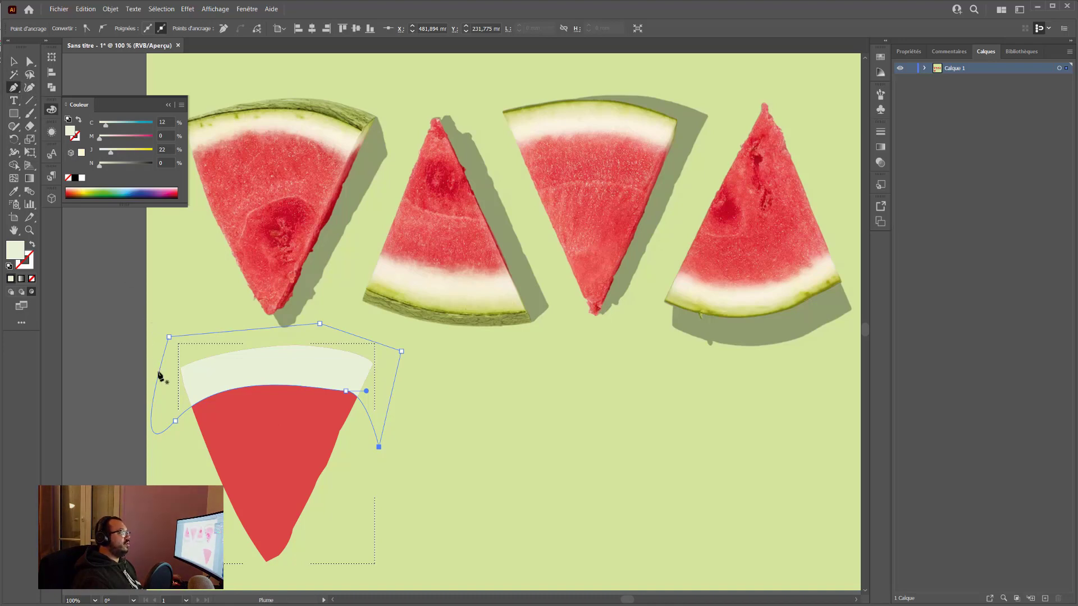
# Step: Start a rind path with two corner anchor points across the left end of the pale cream band
pyautogui.click(169, 388)
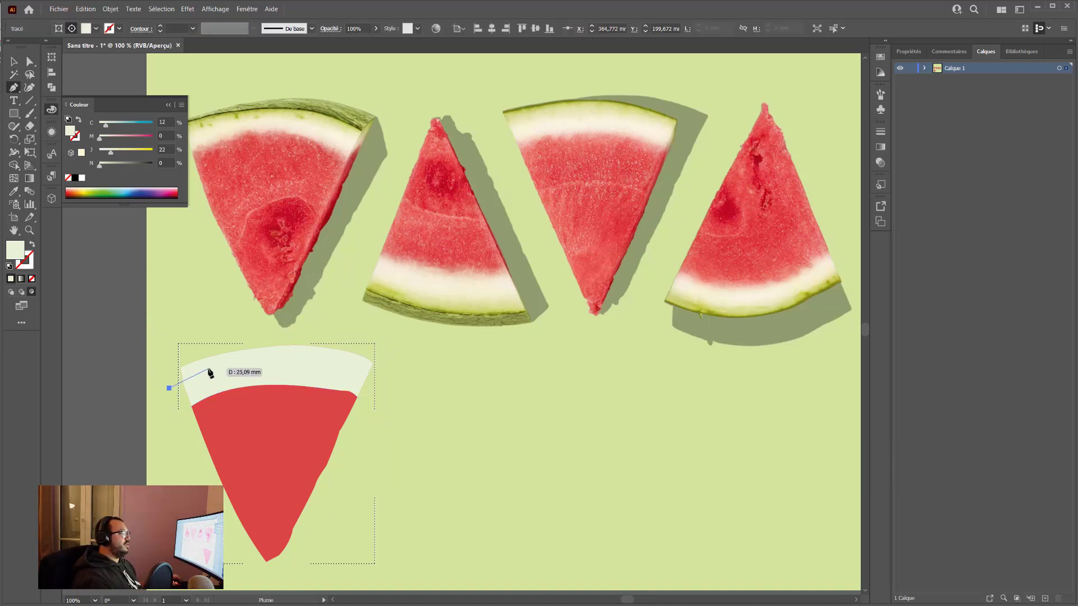
pyautogui.click(188, 373)
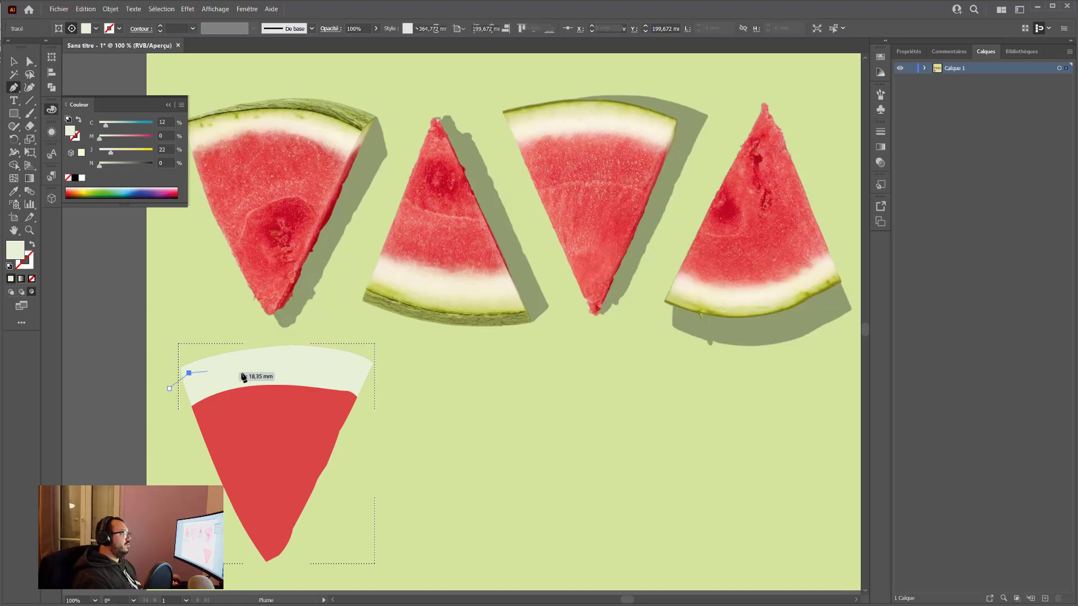
pyautogui.moveTo(366, 380); pyautogui.dragTo(426, 425)
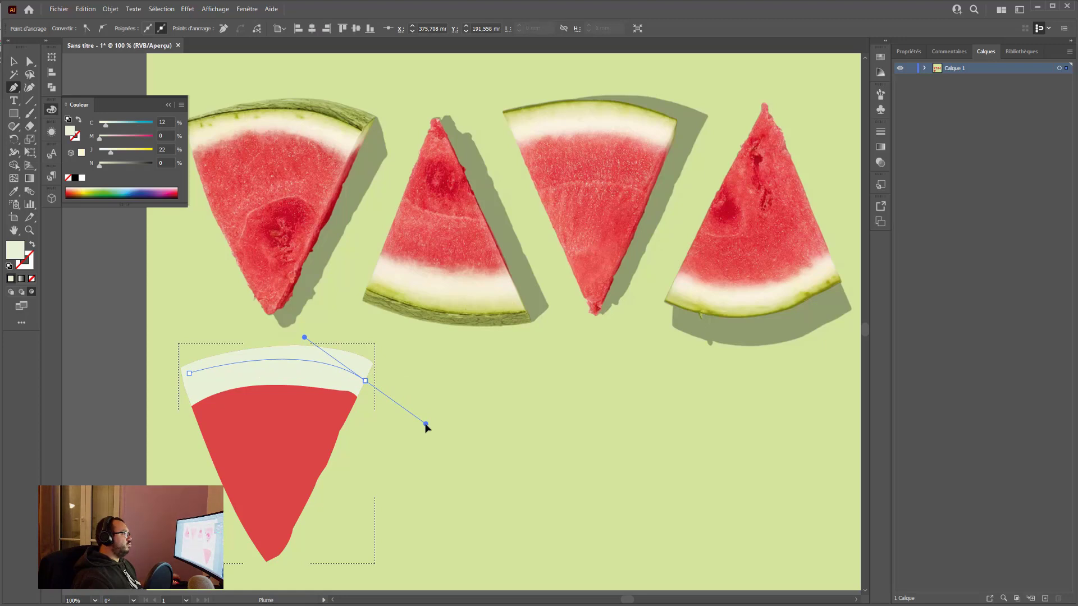
pyautogui.press('ctrl')
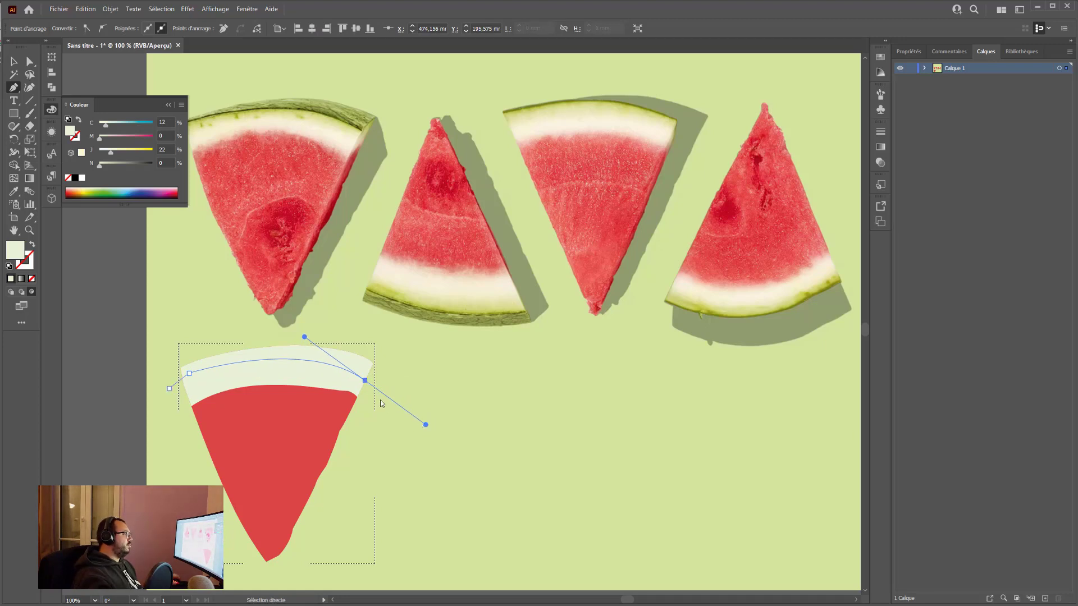
pyautogui.hotkey('ctrl', 's')
pyautogui.click(475, 364)
pyautogui.hotkey('ctrl', 'z')
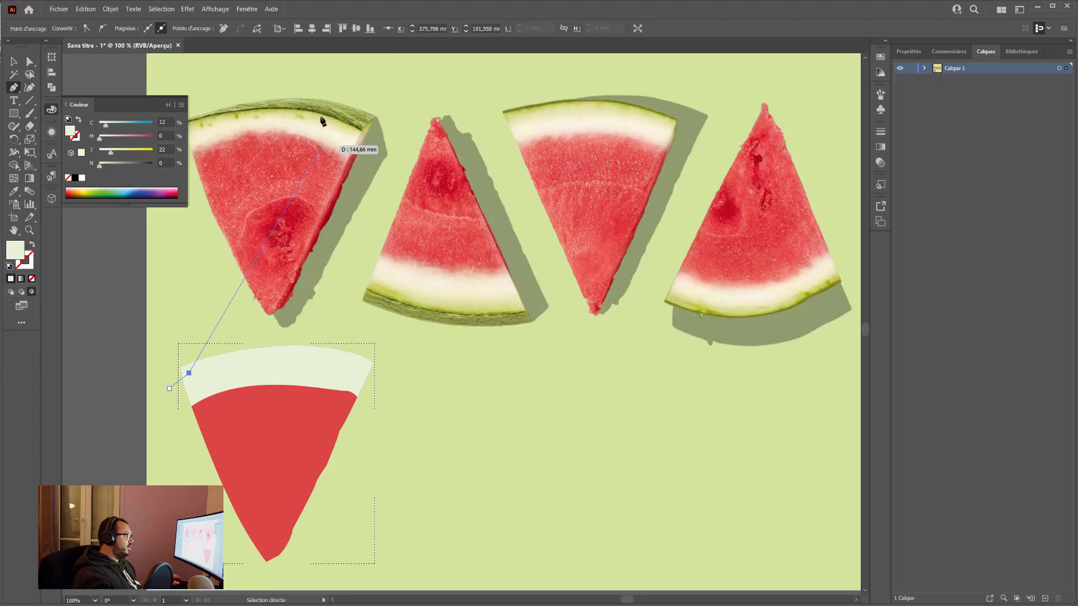
# Step: Continue the rind path in a gentle curve along the middle of the cream band and close it around outside the slice's top
pyautogui.click(359, 375)
pyautogui.moveTo(368, 383)
pyautogui.mouseDown()
pyautogui.moveTo(404, 402)
pyautogui.moveTo(373, 366)
pyautogui.mouseUp()
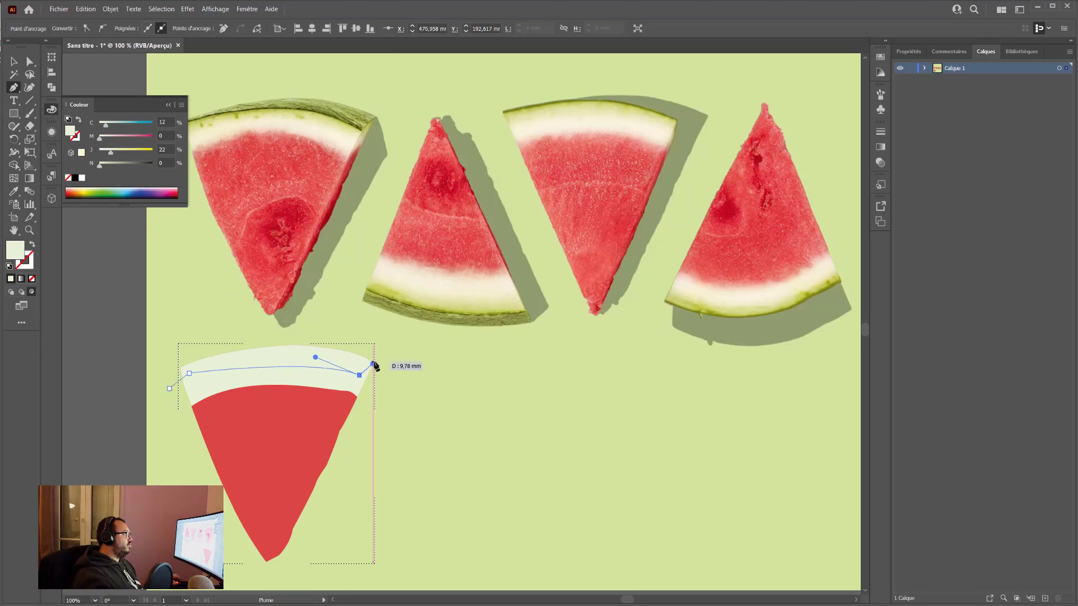
pyautogui.click(385, 326)
pyautogui.click(177, 324)
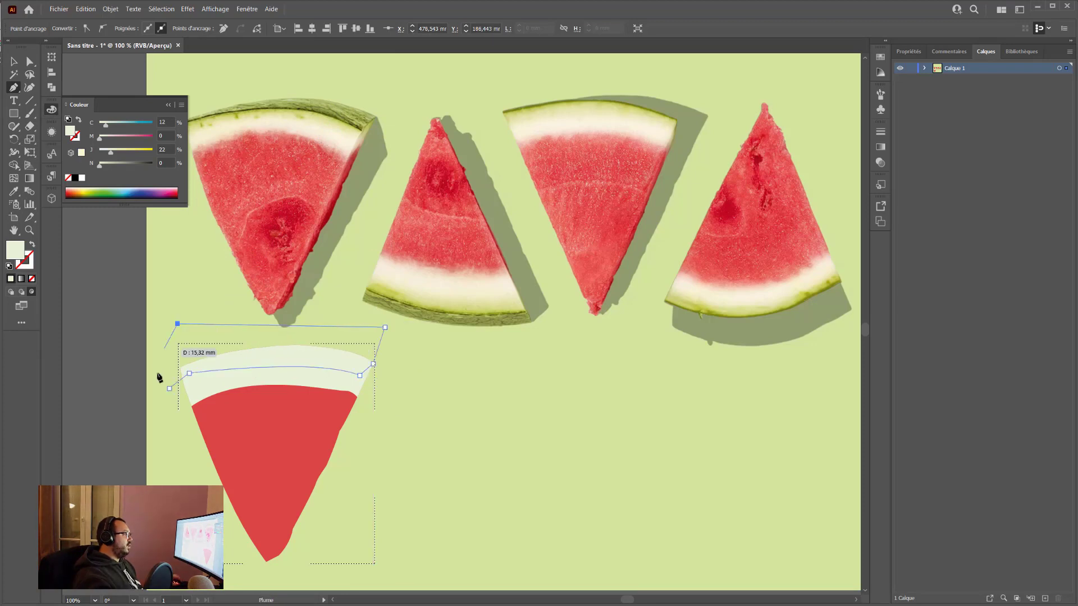
pyautogui.click(169, 388)
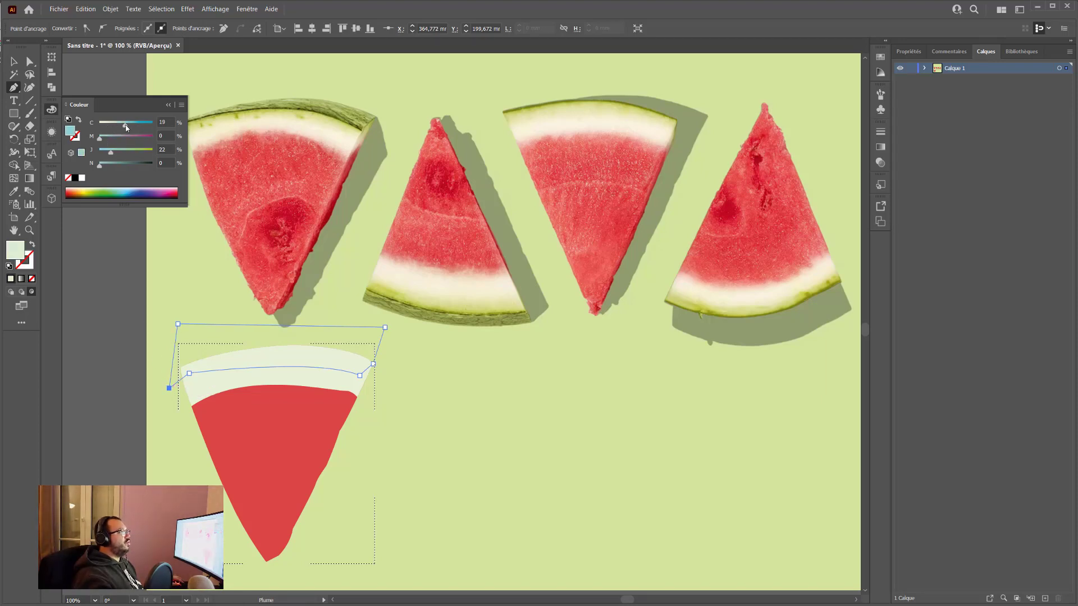
# Step: Mix a green fill of C 54, M 0, Y 66, K 18 for the rind shape and deselect it
pyautogui.moveTo(125, 125); pyautogui.dragTo(125, 124)
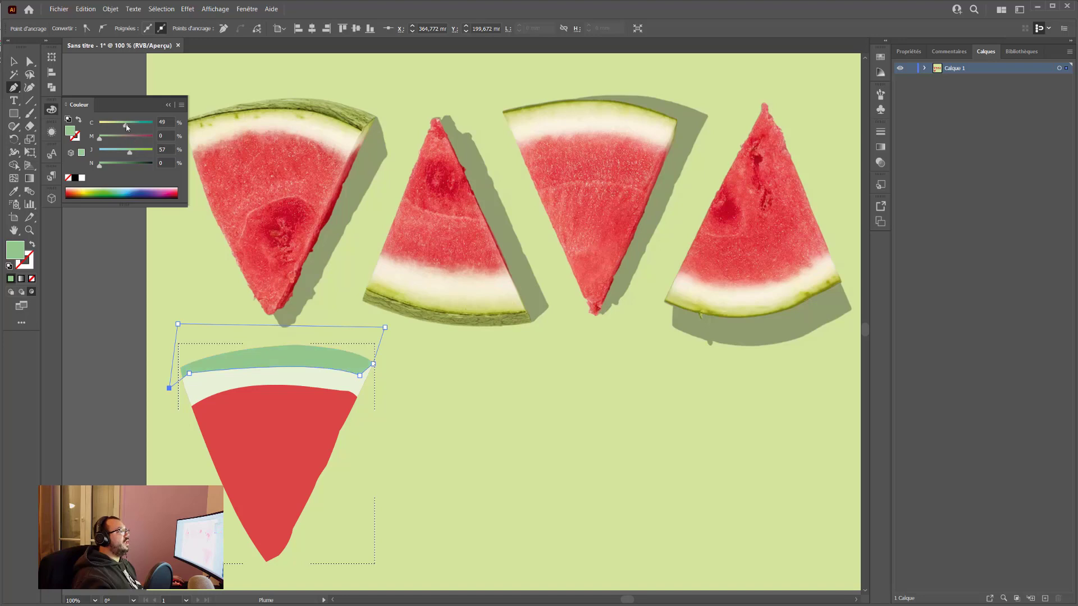
pyautogui.click(128, 126)
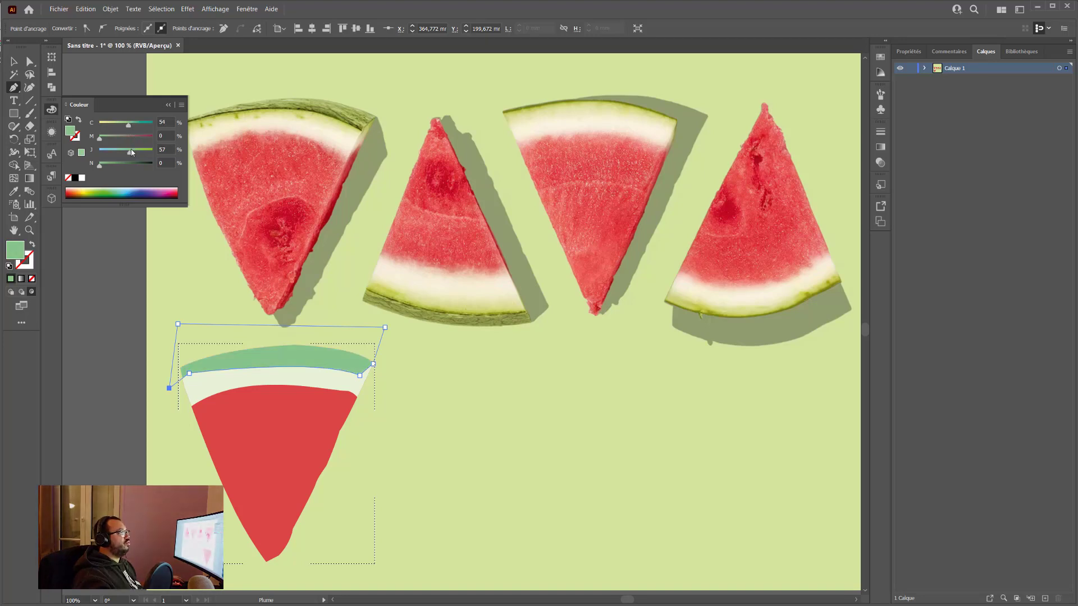
pyautogui.moveTo(112, 167); pyautogui.dragTo(109, 164)
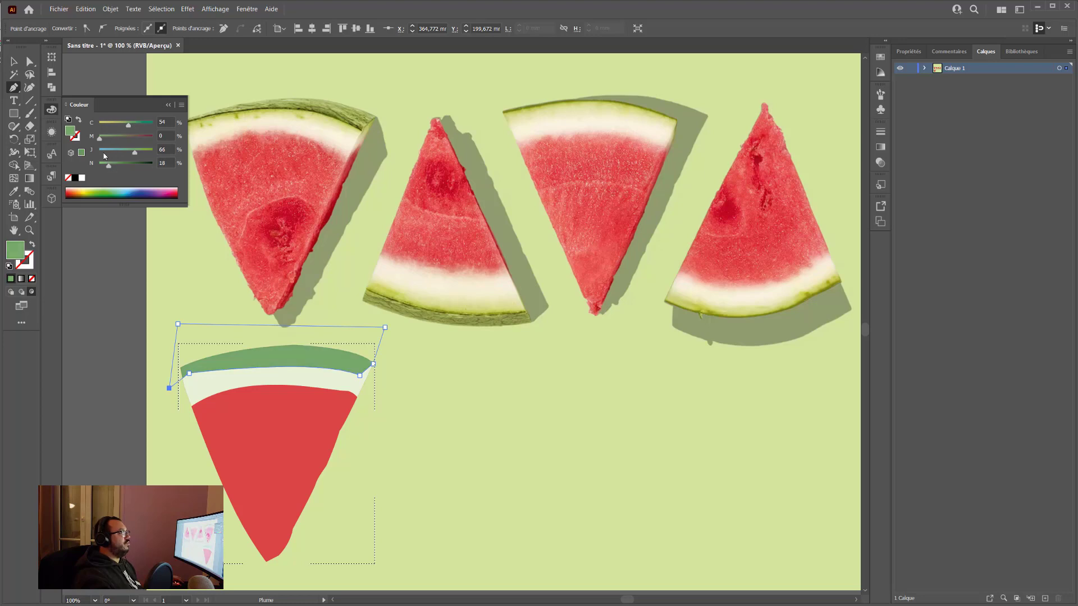
pyautogui.click(16, 61)
pyautogui.click(457, 464)
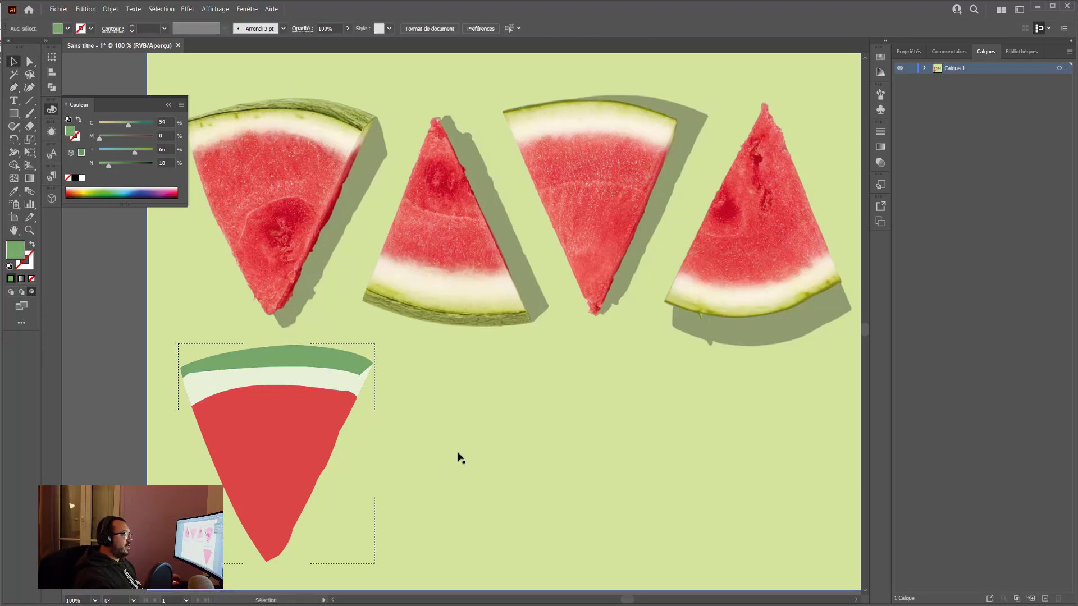
# Step: Move the green rind's lower-left anchor point outward to the slice's left edge with the Direct Selection tool
pyautogui.moveTo(448, 375); pyautogui.dragTo(443, 378)
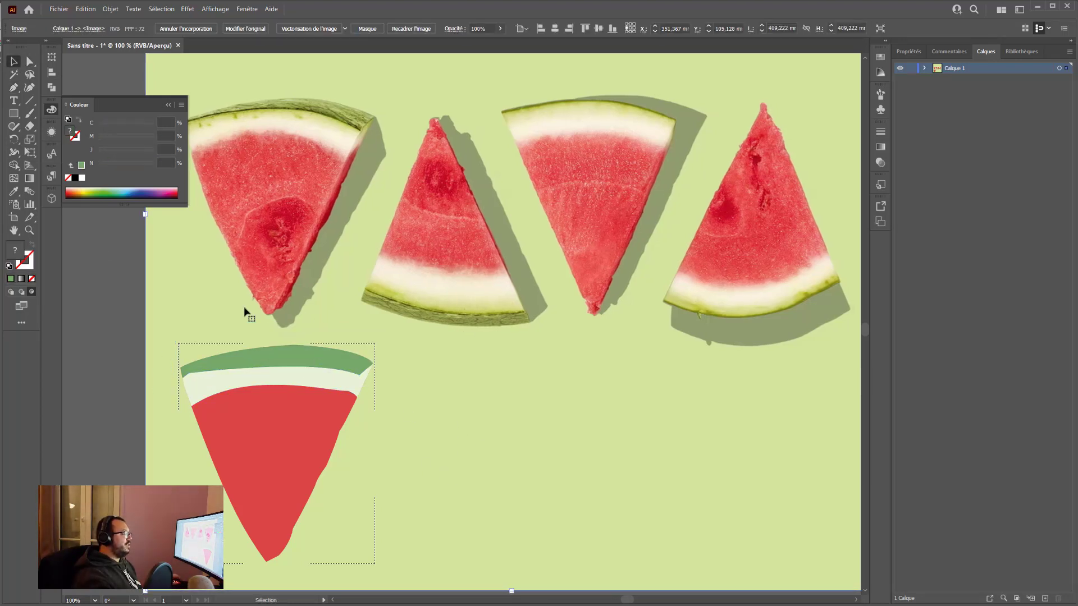
pyautogui.click(351, 401)
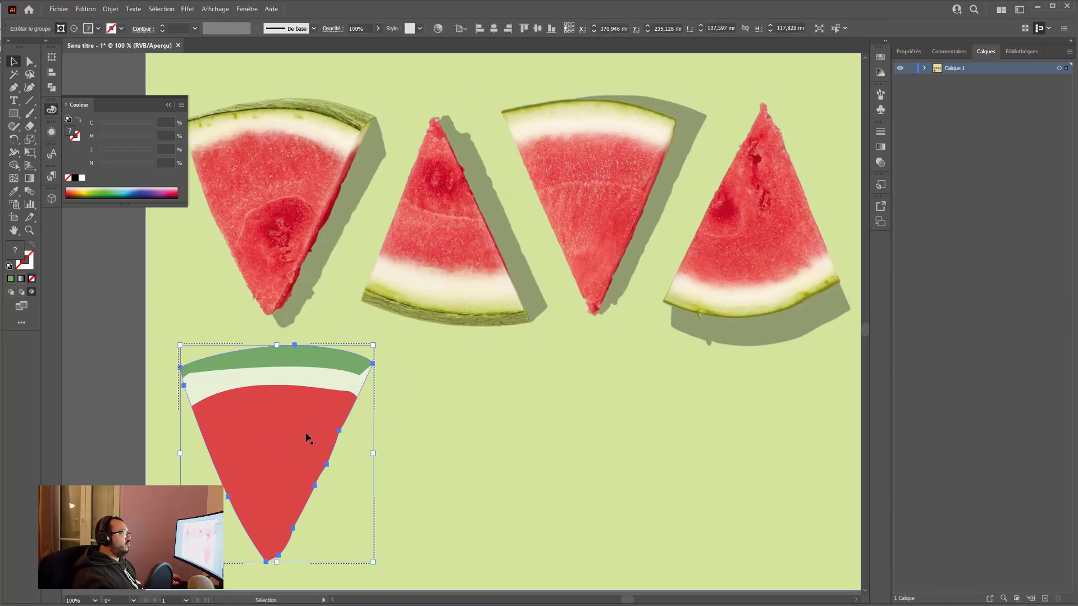
pyautogui.press('a')
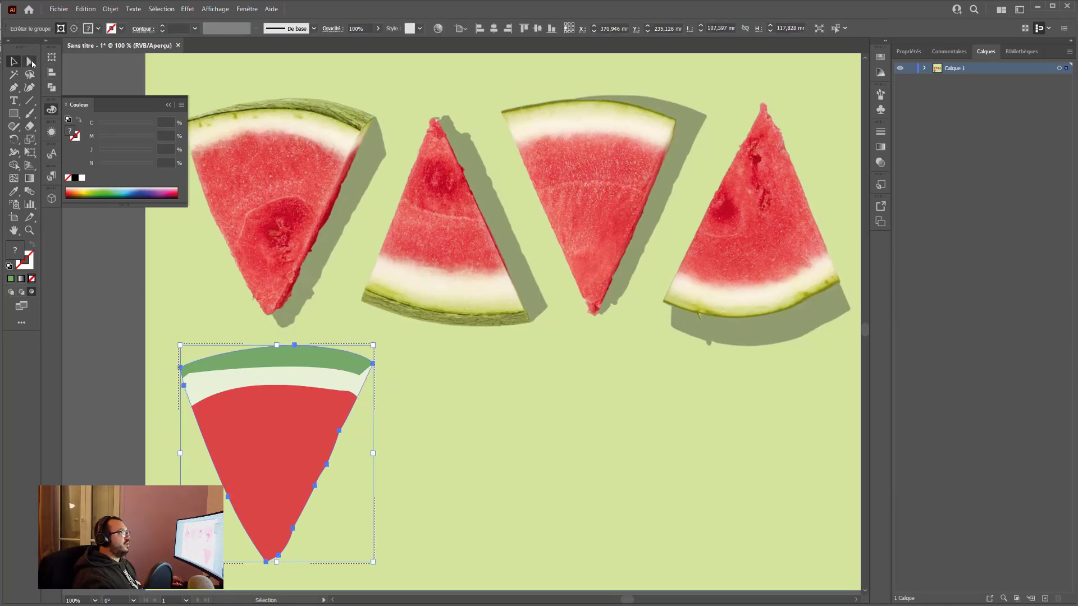
pyautogui.click(215, 373)
pyautogui.click(189, 374)
pyautogui.click(190, 374)
pyautogui.moveTo(189, 375); pyautogui.dragTo(181, 373)
pyautogui.click(378, 355)
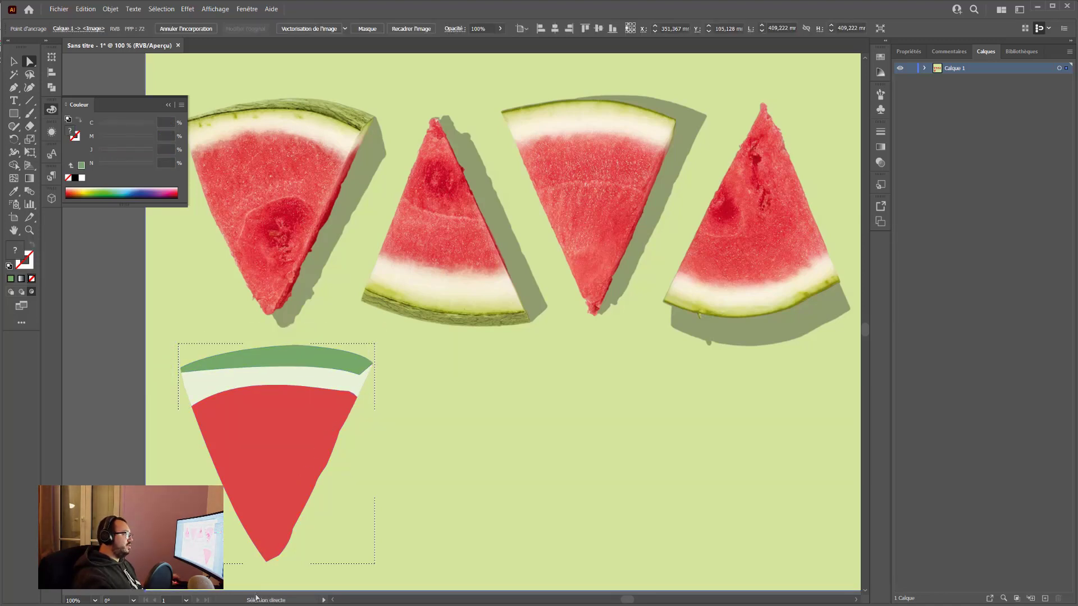
# Step: Draw a closed Pen shape over the slice's right side, from the rind corner to below the tip and back outside the slice
pyautogui.click(14, 88)
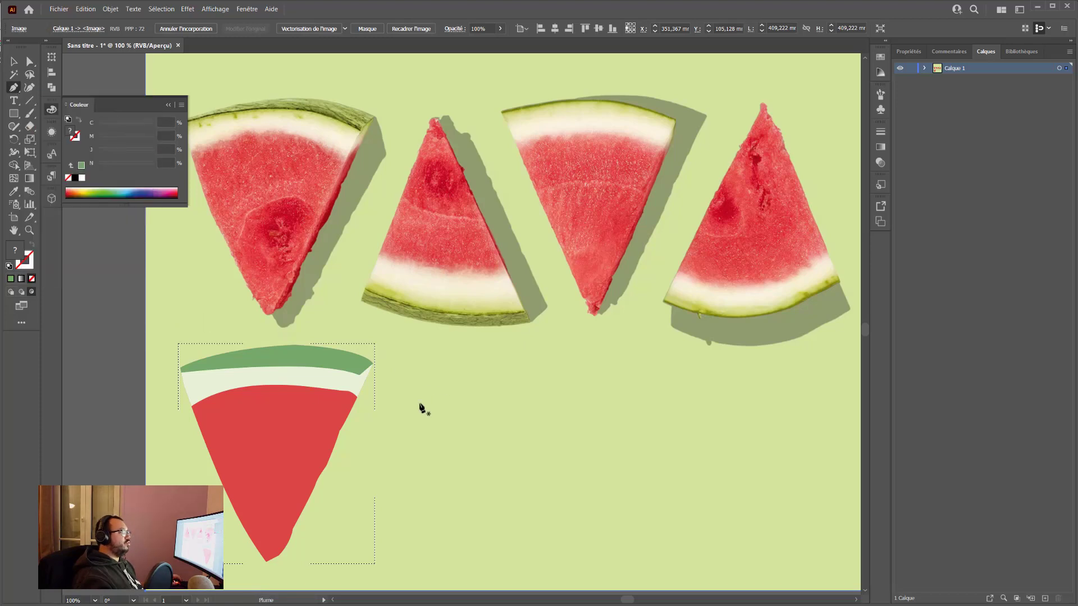
pyautogui.click(379, 356)
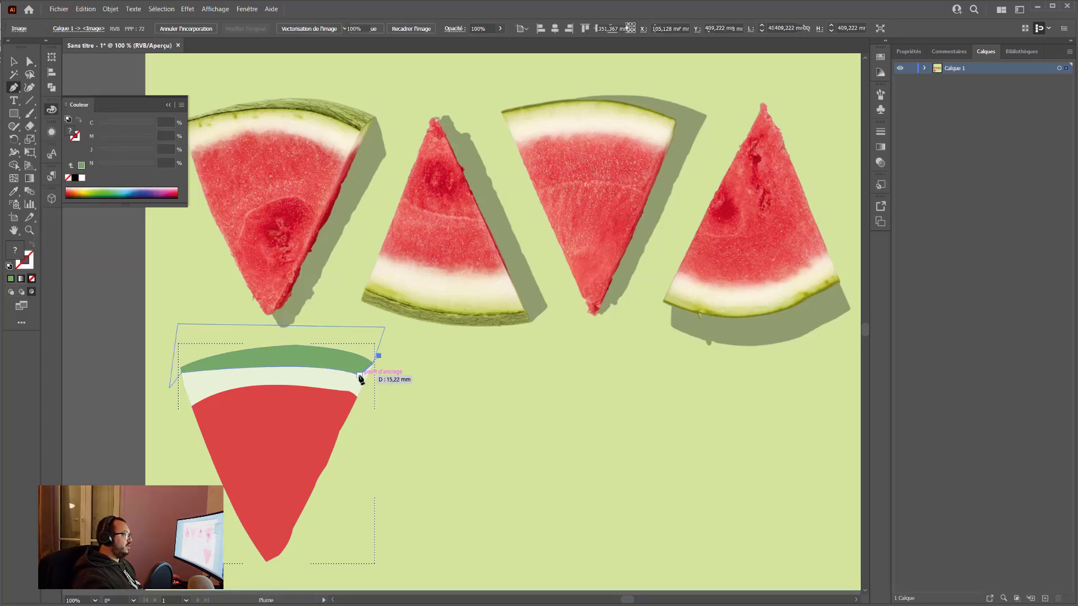
pyautogui.click(355, 380)
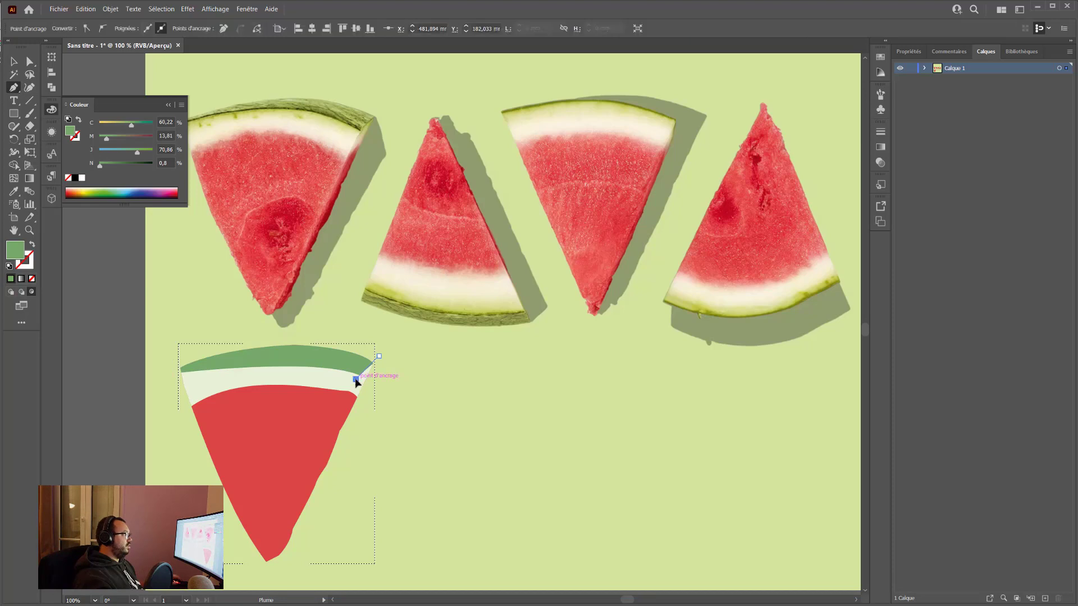
pyautogui.click(261, 576)
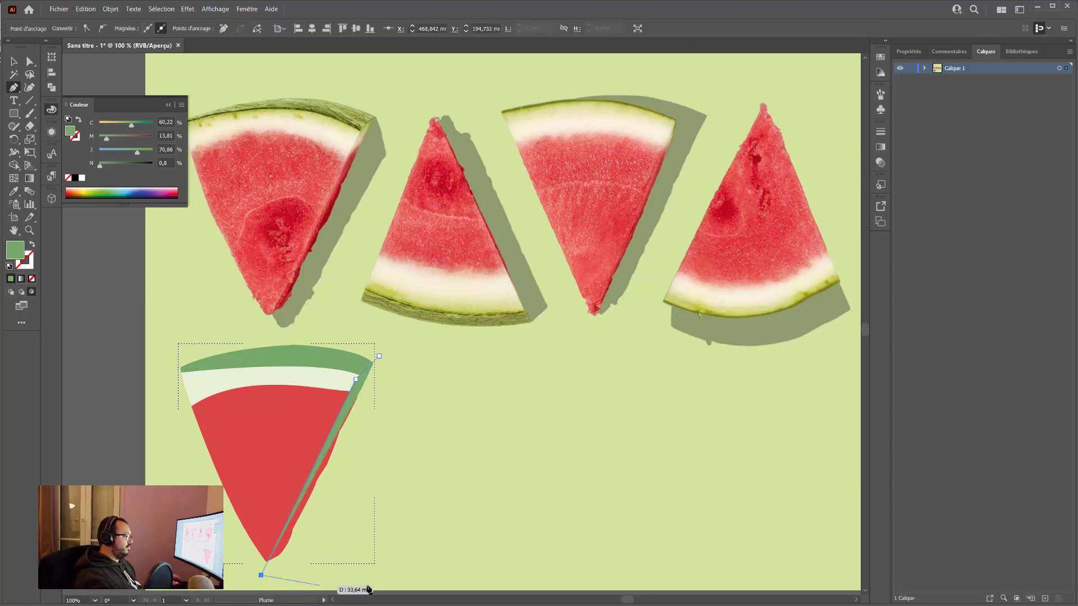
pyautogui.click(414, 572)
pyautogui.click(380, 357)
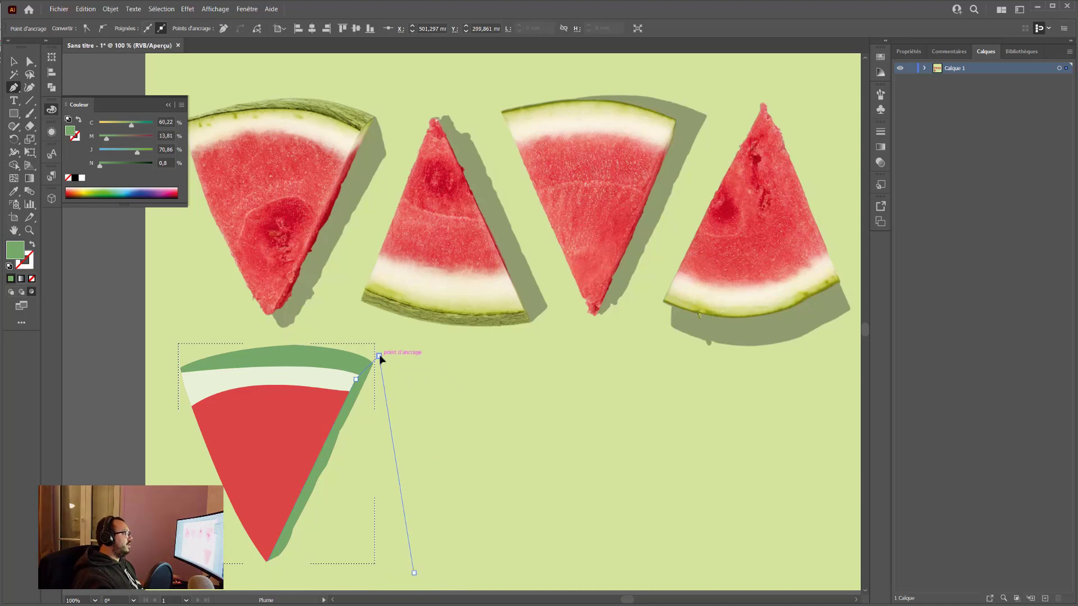
# Step: Fill the side shape with black and lower its opacity to 37% as a shadow, and deselect it
pyautogui.click(77, 178)
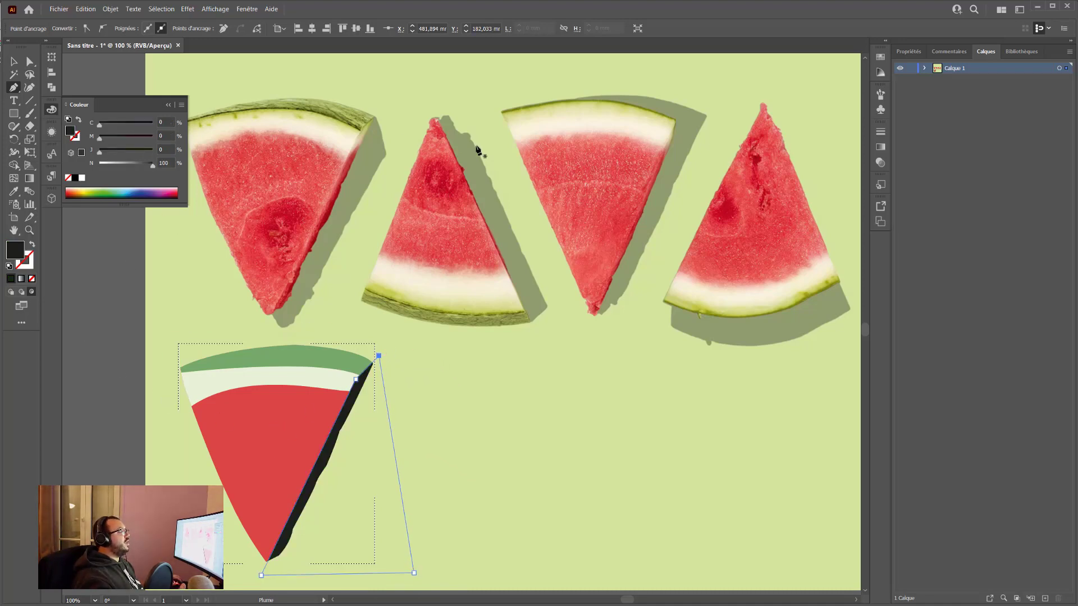
pyautogui.click(909, 51)
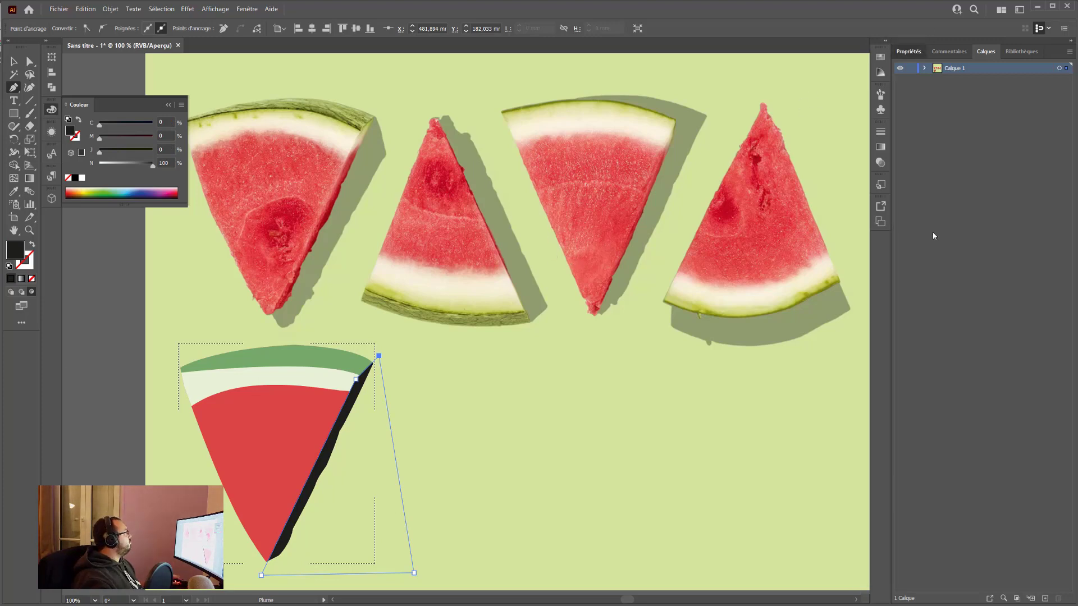
pyautogui.click(1023, 204)
pyautogui.moveTo(1015, 219); pyautogui.dragTo(991, 223)
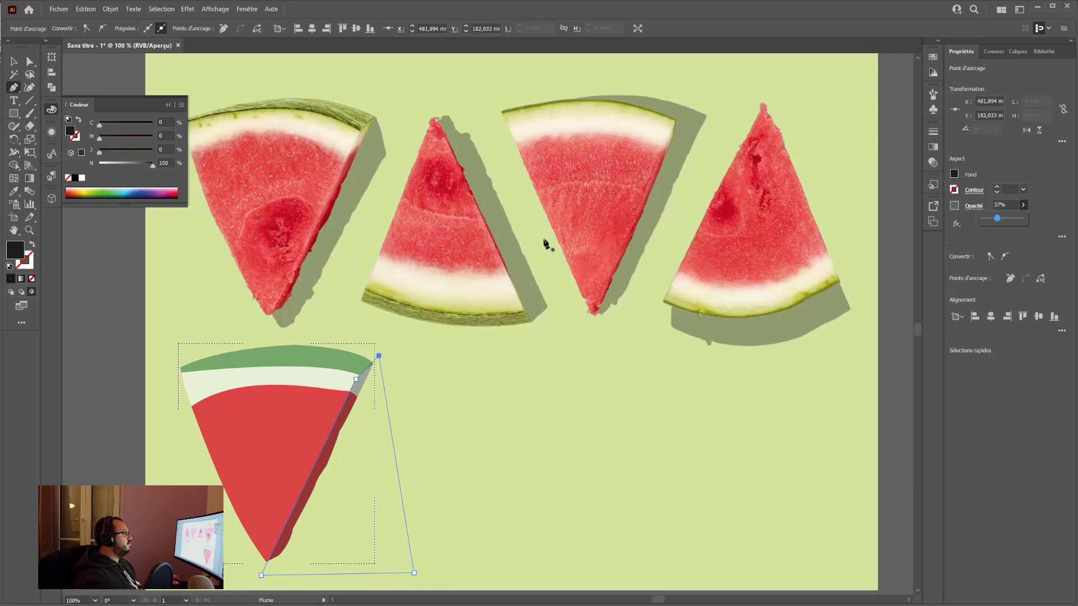
pyautogui.click(13, 61)
pyautogui.click(217, 322)
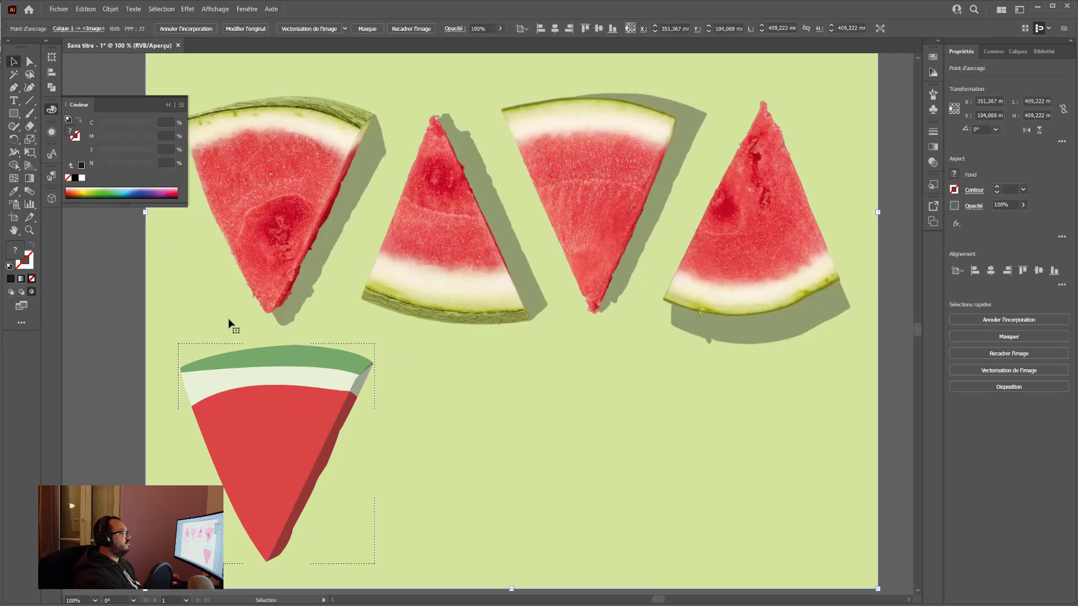
# Step: Move the shadow shape's outer upper anchor point onto the rind's right-hand corner
pyautogui.click(30, 61)
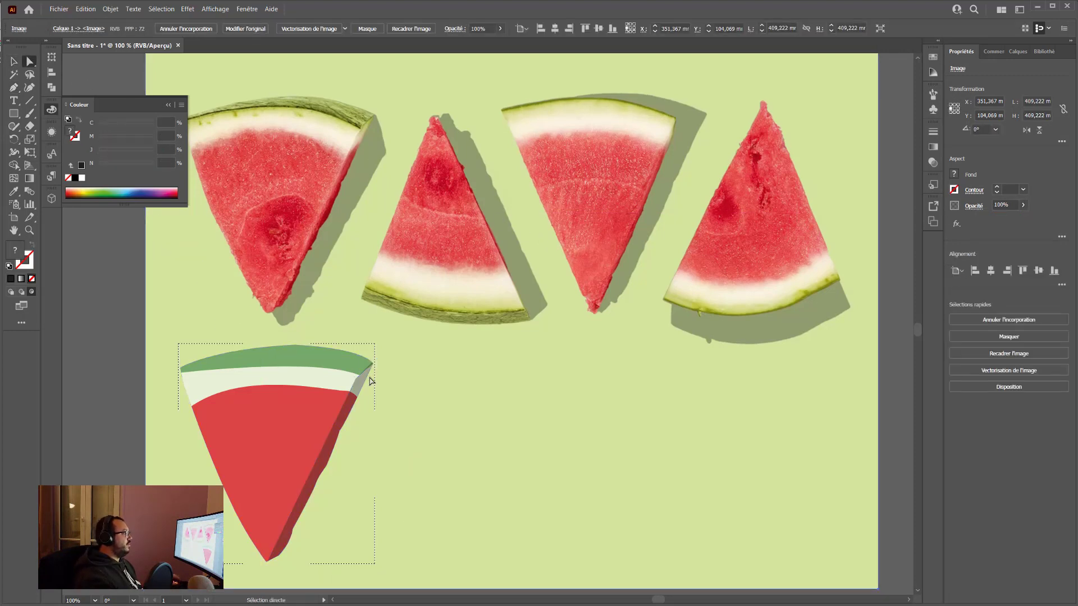
pyautogui.hotkey('ctrl', '+')
pyautogui.hotkey('ctrl', '+')
pyautogui.hotkey('ctrl', '+')
pyautogui.moveTo(343, 237); pyautogui.dragTo(435, 183)
pyautogui.moveTo(331, 295); pyautogui.dragTo(406, 245)
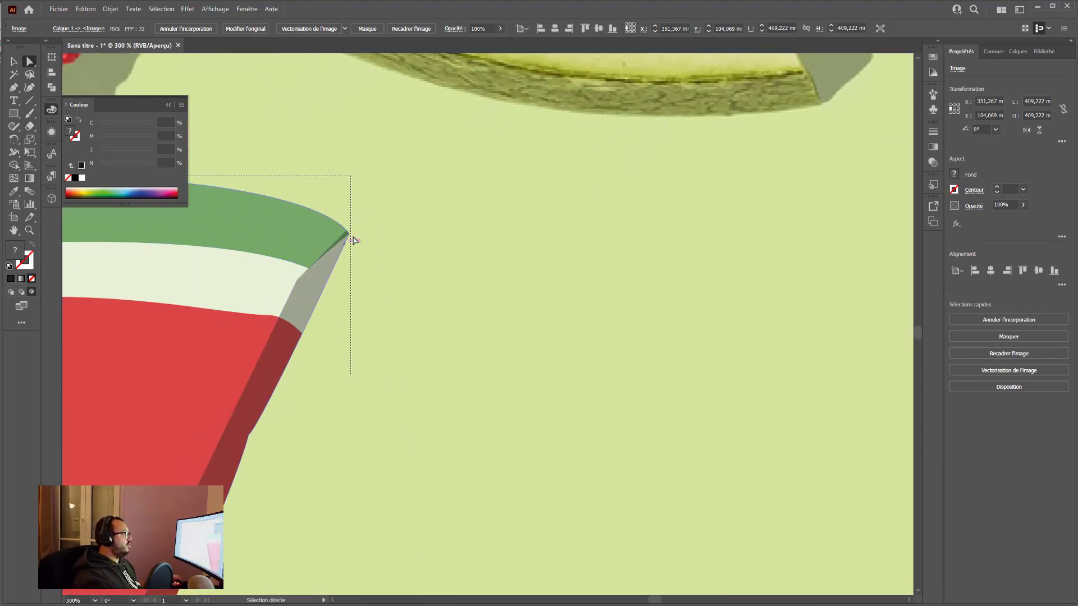
pyautogui.click(367, 211)
pyautogui.moveTo(367, 212); pyautogui.dragTo(347, 241)
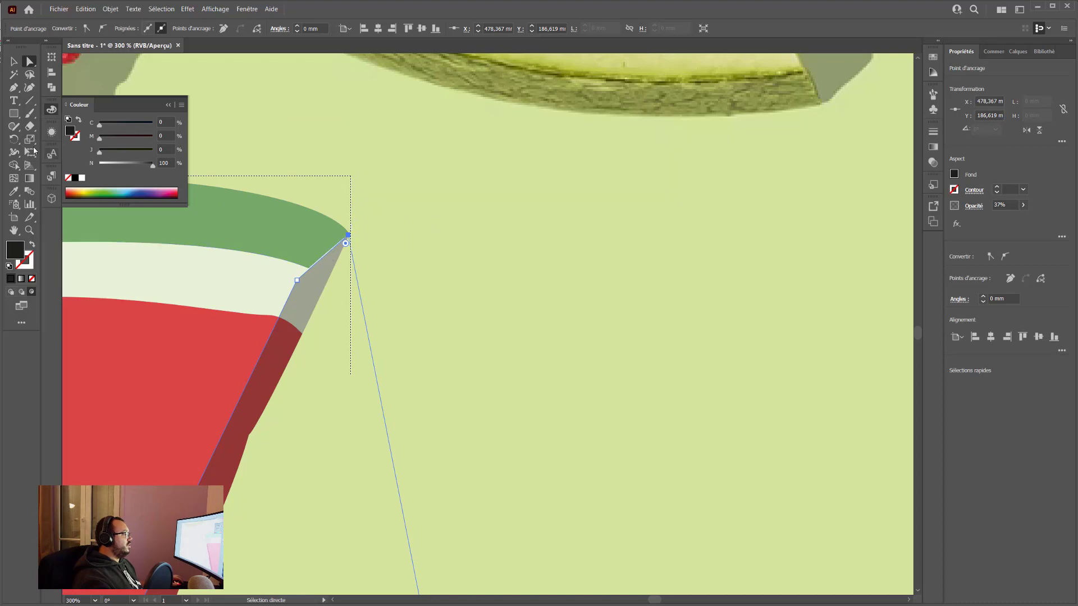
# Step: Add an anchor point on the shadow's slanted upper edge, move it to the green rind's lower corner, and deselect the shape
pyautogui.click(14, 90)
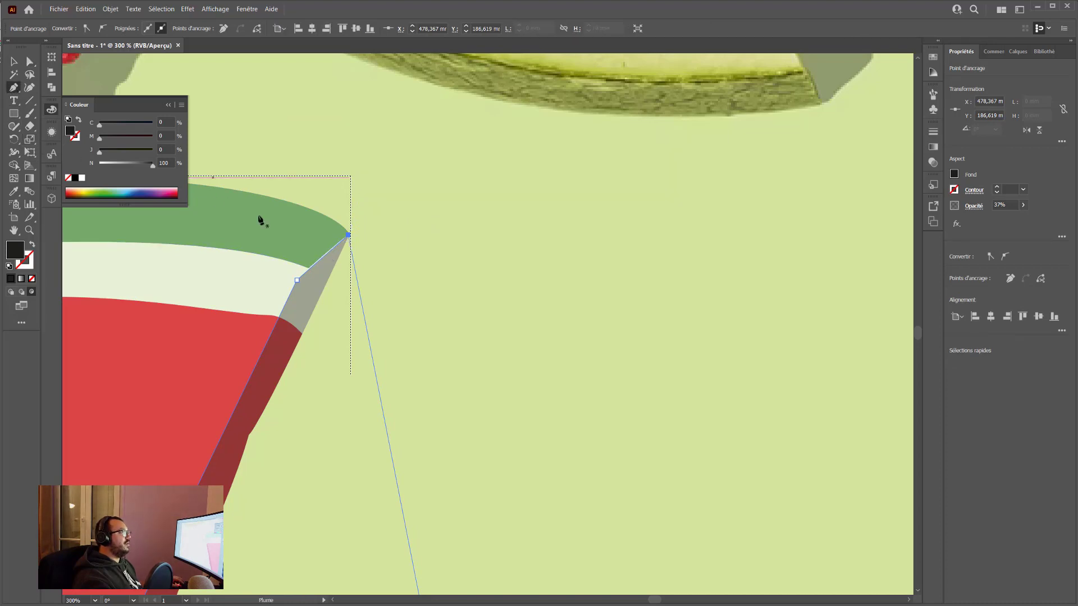
pyautogui.click(322, 259)
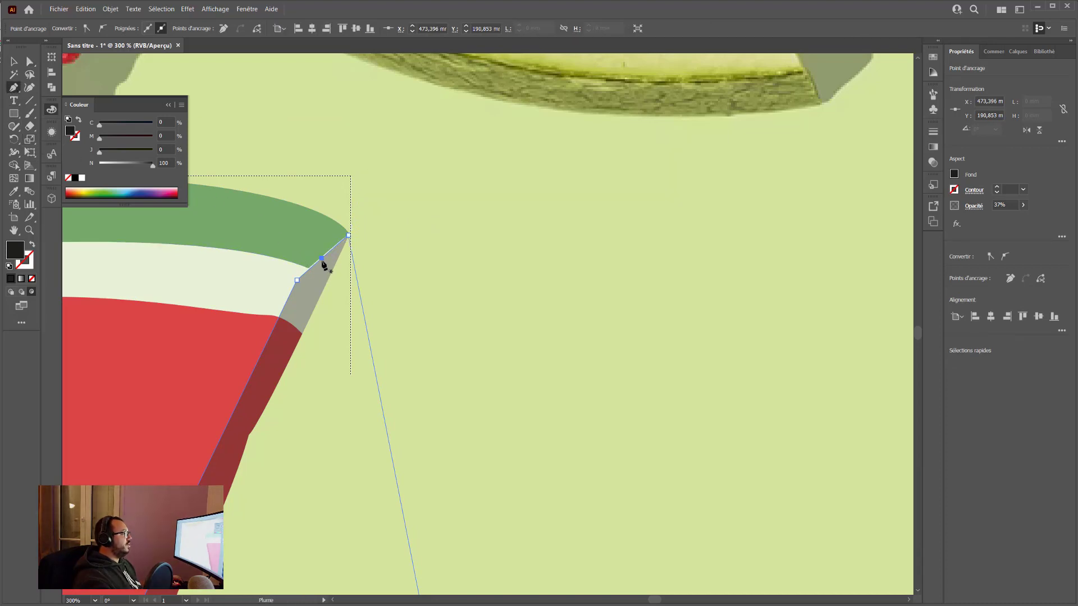
pyautogui.moveTo(323, 262); pyautogui.dragTo(321, 260)
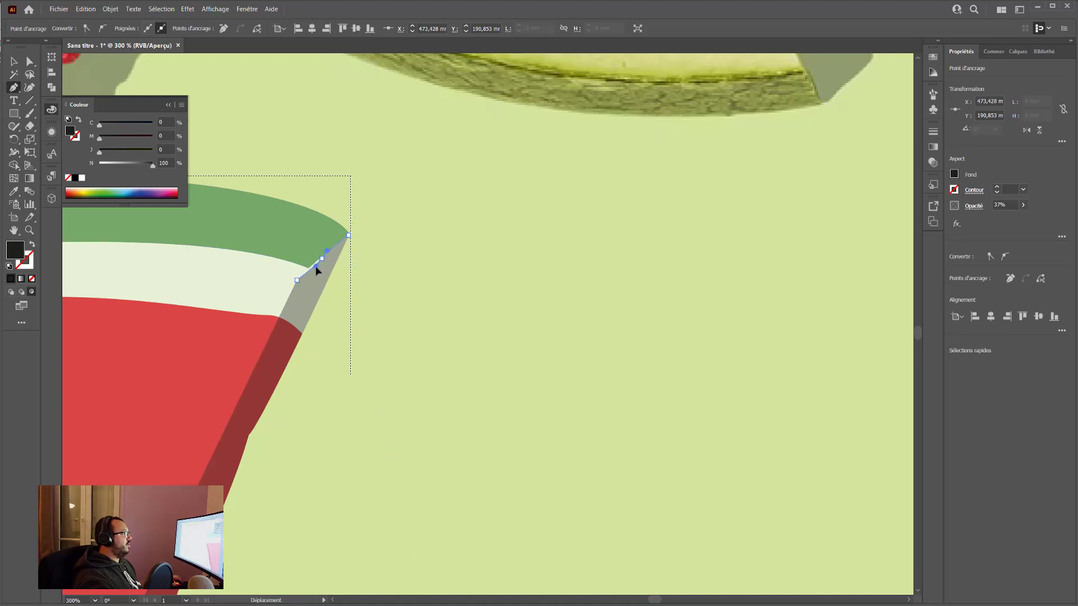
pyautogui.moveTo(322, 259); pyautogui.dragTo(307, 269)
pyautogui.hotkey('ctrl', '-')
pyautogui.hotkey('ctrl', '-')
pyautogui.hotkey('ctrl', '-')
pyautogui.hotkey('ctrl', '-')
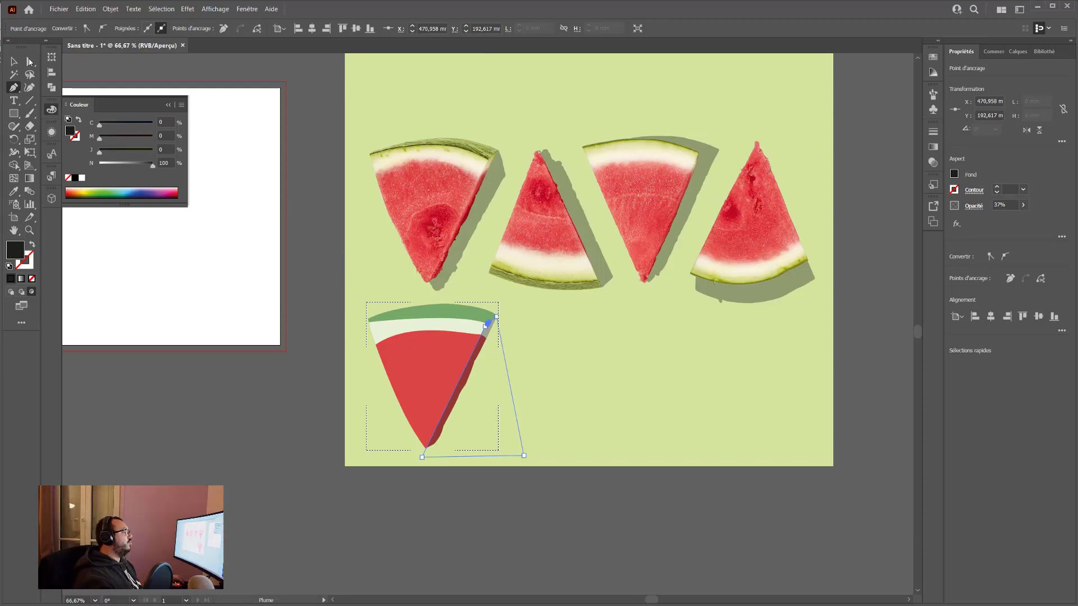
pyautogui.click(14, 61)
pyautogui.click(499, 388)
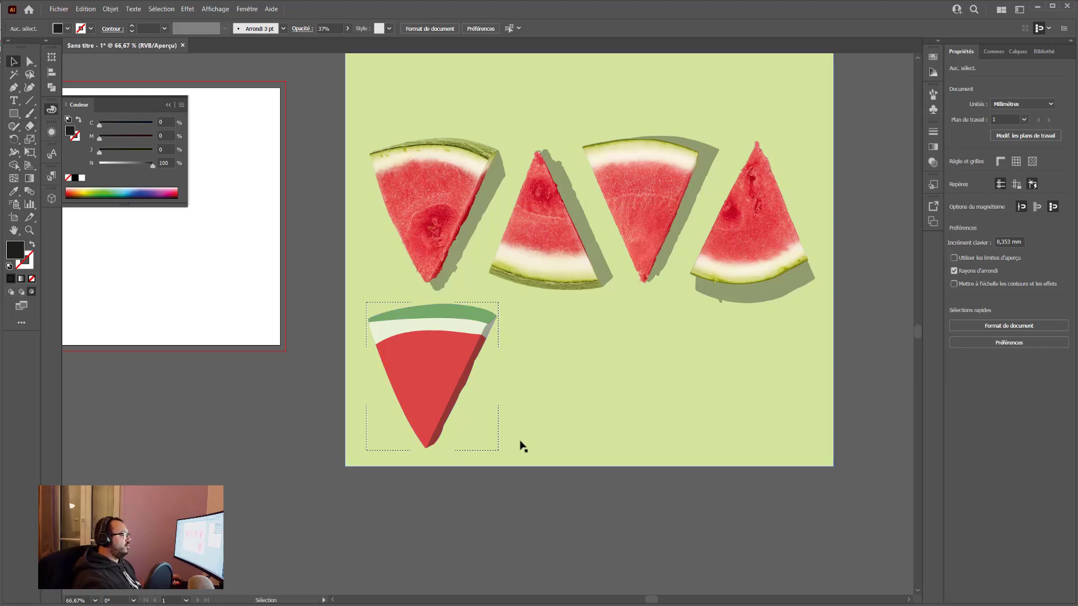
# Step: Draw a closed, irregular black shape with the Pen tool on the red flesh above the slice's tip
pyautogui.click(14, 88)
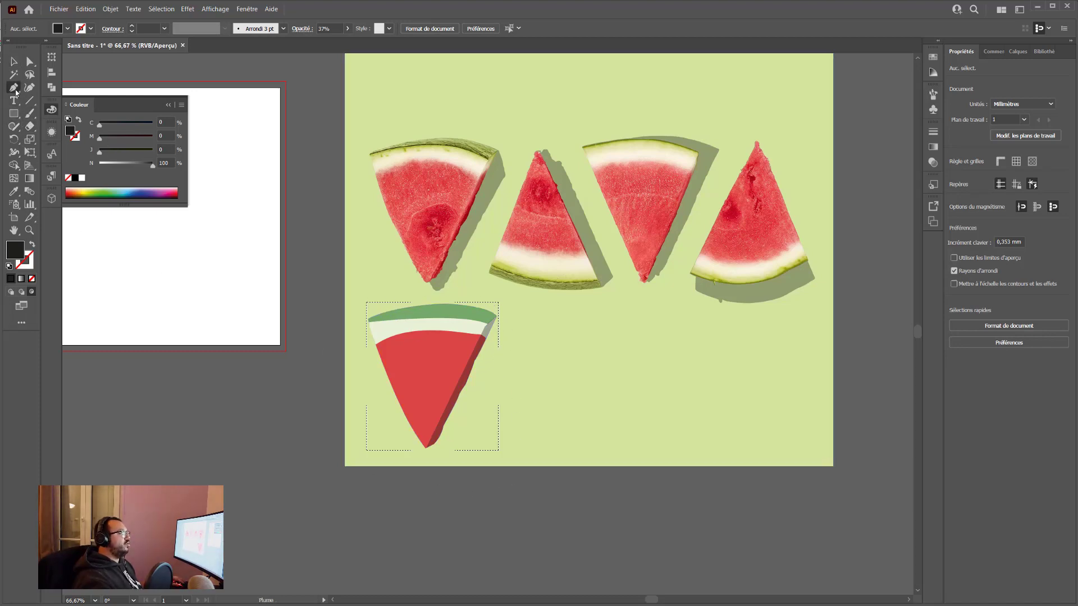
pyautogui.click(447, 374)
pyautogui.moveTo(418, 390)
pyautogui.mouseDown()
pyautogui.moveTo(412, 408)
pyautogui.moveTo(429, 418)
pyautogui.moveTo(451, 384)
pyautogui.mouseUp()
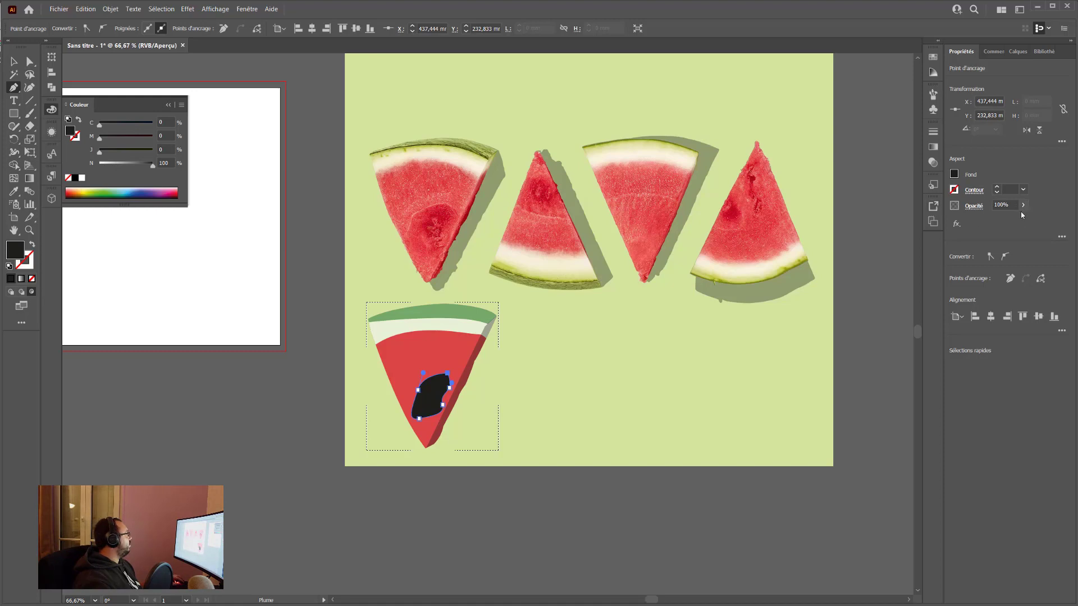
# Step: Try to recolor the irregular black shape with the Eyedropper tool, sampling the light green of the photo background
pyautogui.moveTo(1002, 218); pyautogui.dragTo(1023, 219)
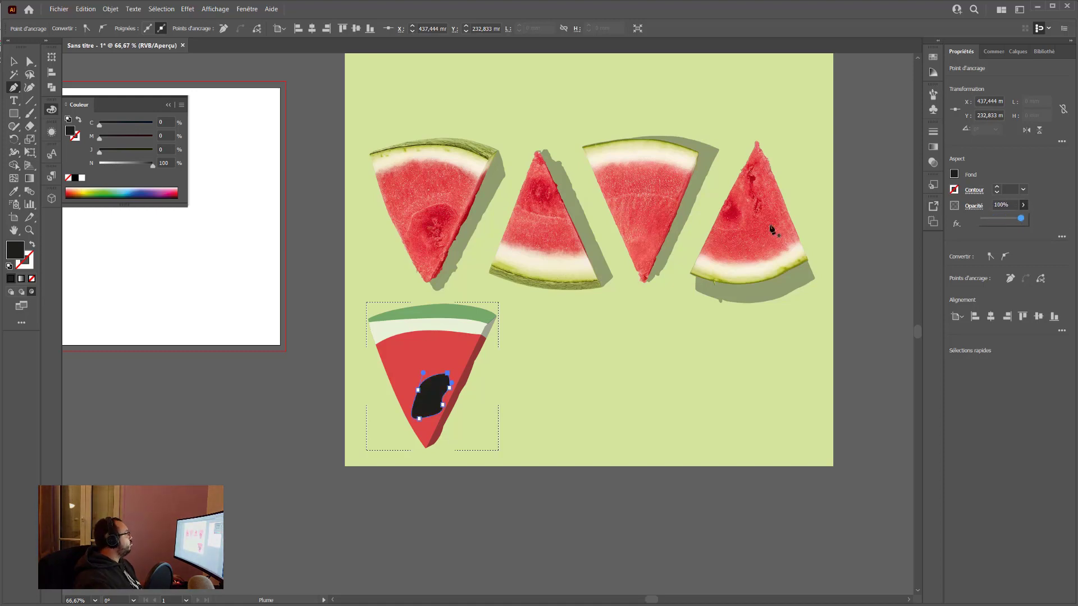
pyautogui.click(14, 191)
pyautogui.click(373, 327)
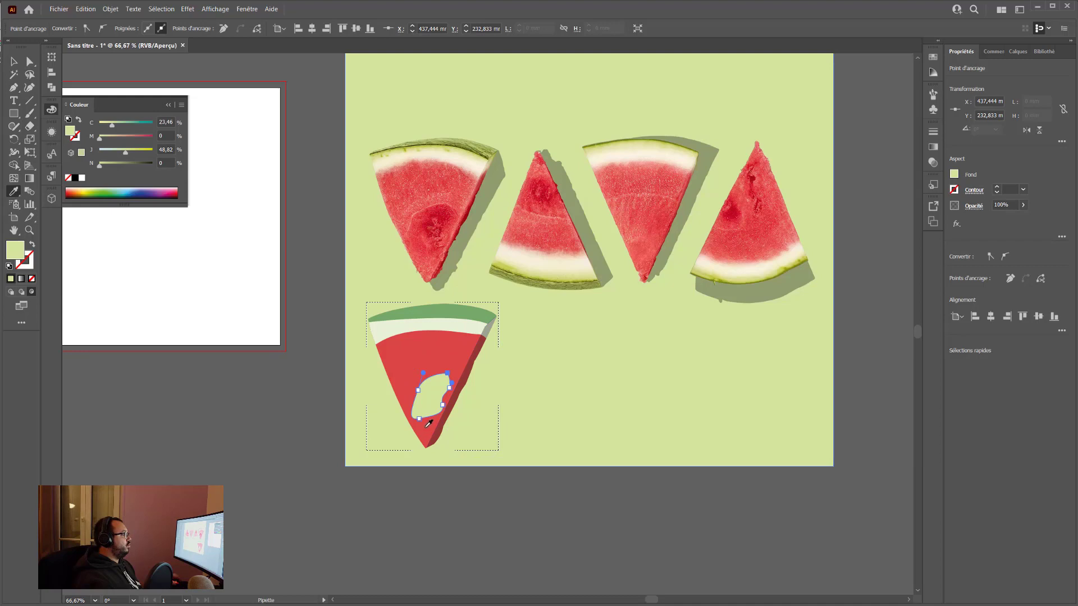
pyautogui.press('ctrl')
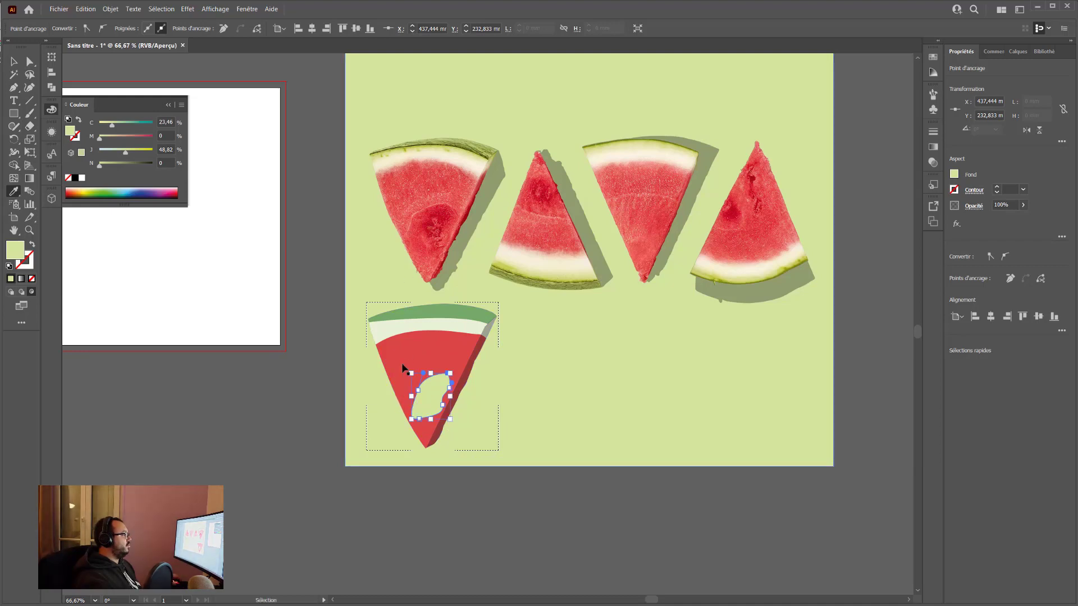
pyautogui.keyDown('ctrl'); pyautogui.doubleClick(403, 367); pyautogui.keyUp('ctrl')
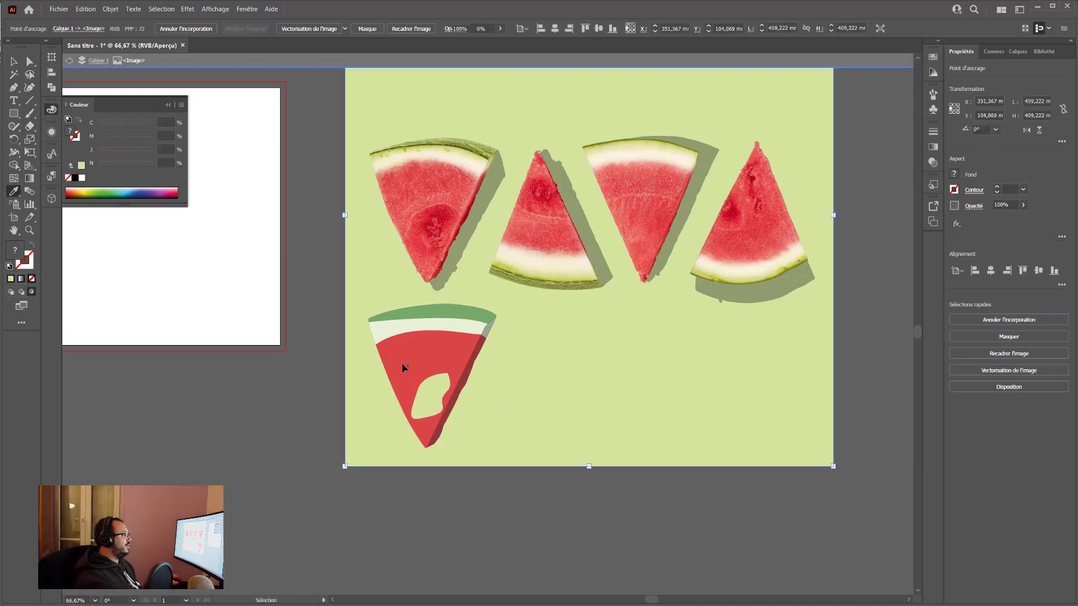
pyautogui.click(69, 60)
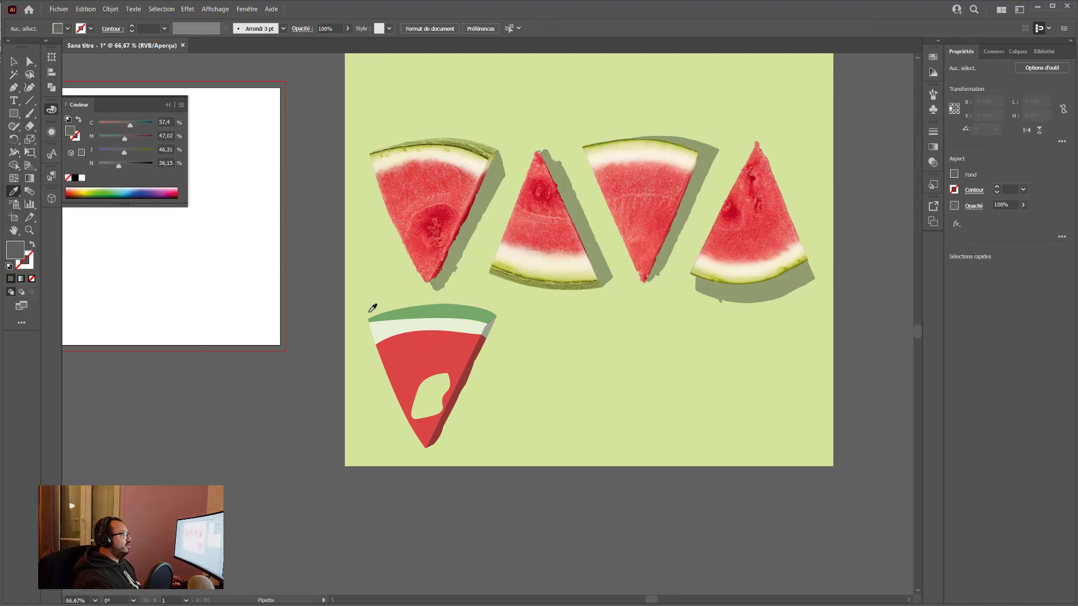
pyautogui.click(351, 287)
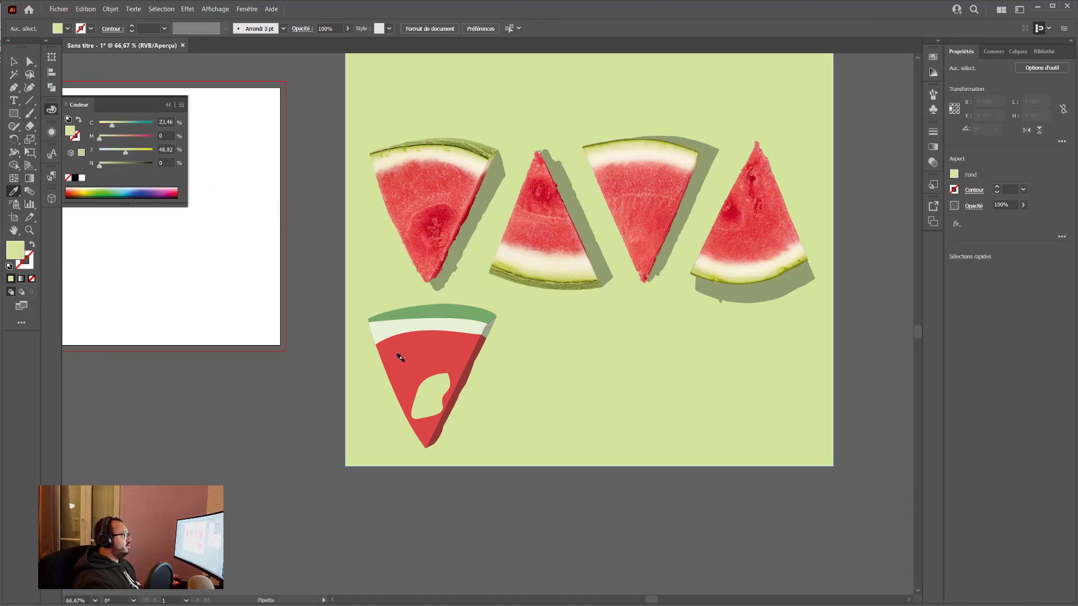
# Step: Target the slice's clipping mask path in the layer structure and apply its red fill to the irregular shape with the Eyedropper
pyautogui.hotkey('ctrl', '+')
pyautogui.hotkey('ctrl', '+')
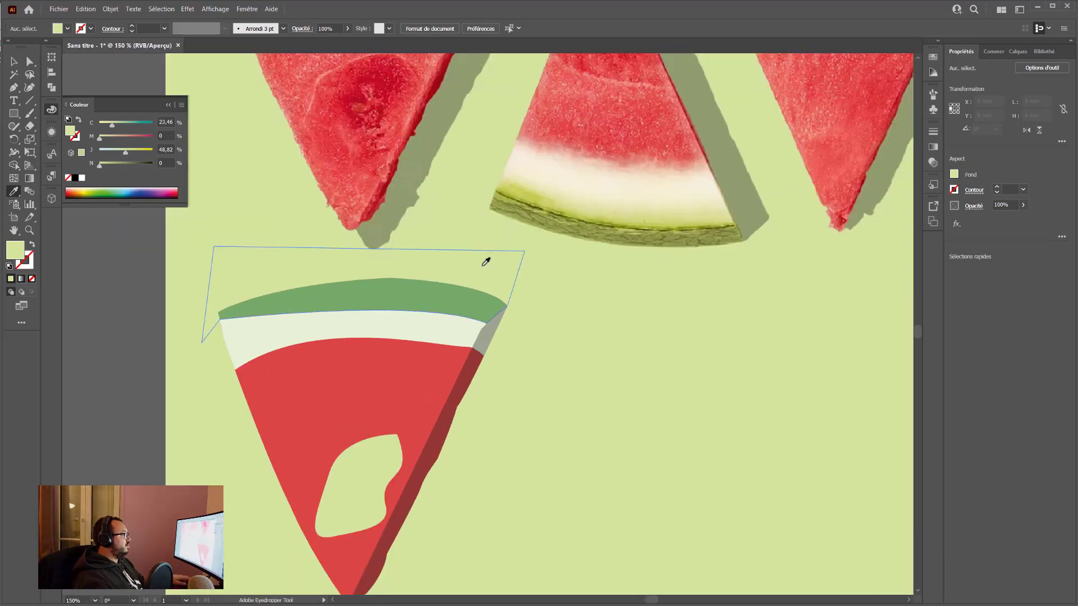
pyautogui.click(1012, 51)
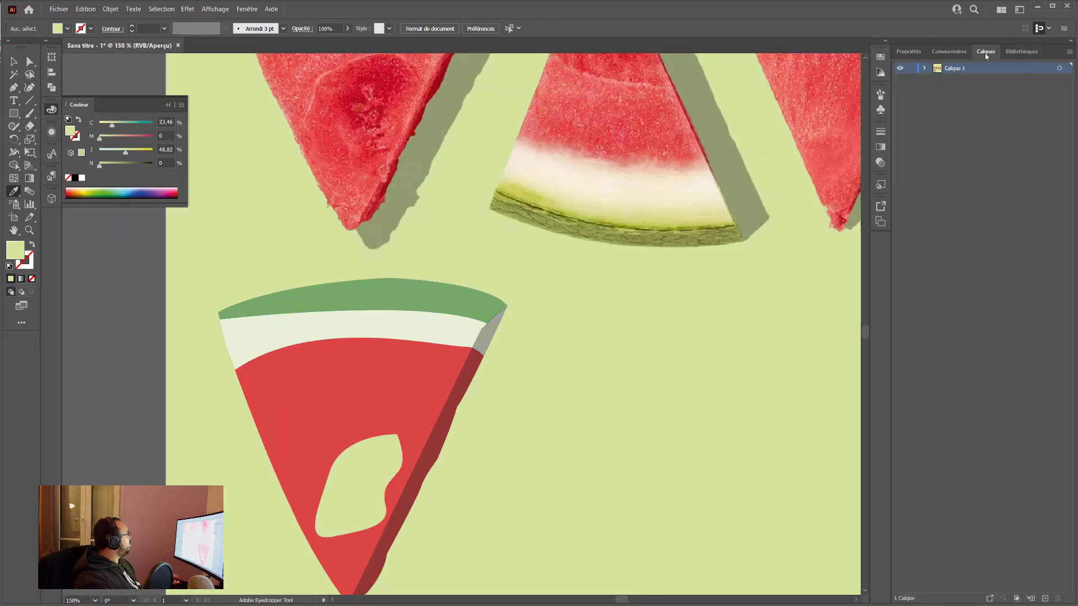
pyautogui.click(923, 69)
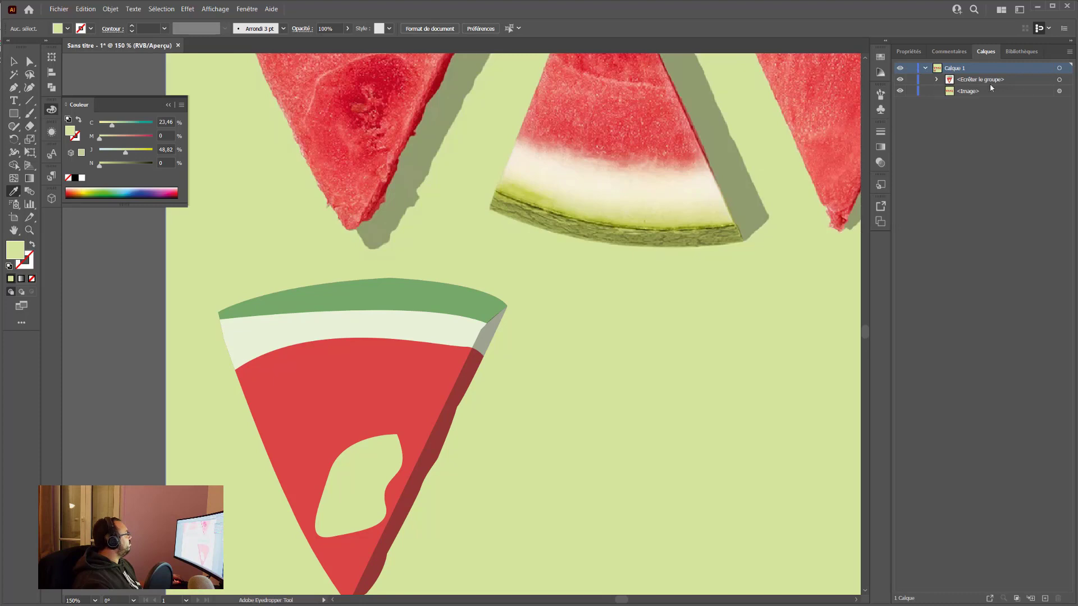
pyautogui.click(936, 81)
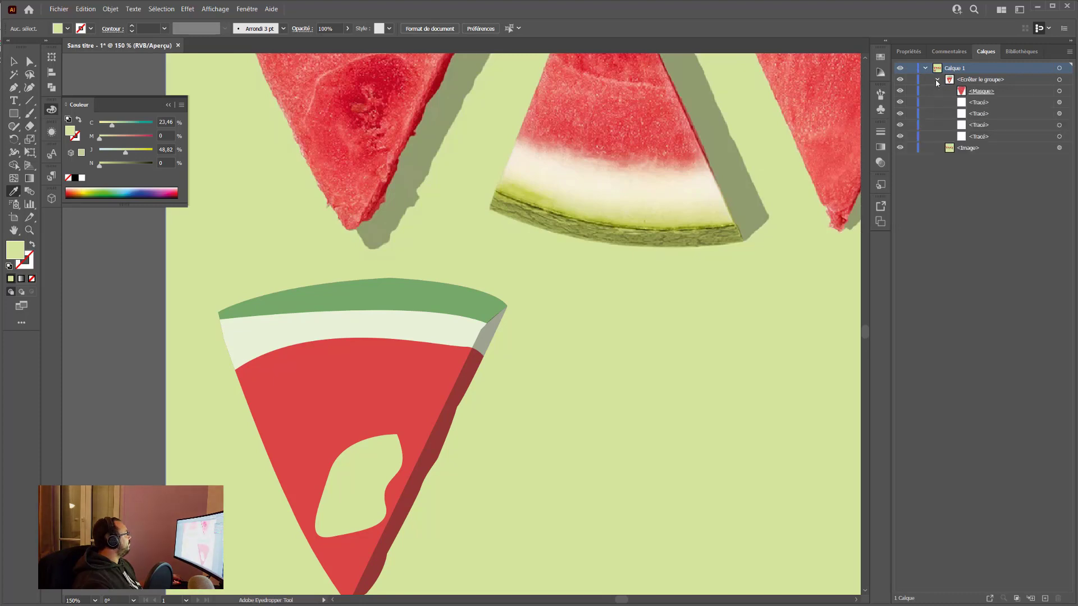
pyautogui.click(1059, 91)
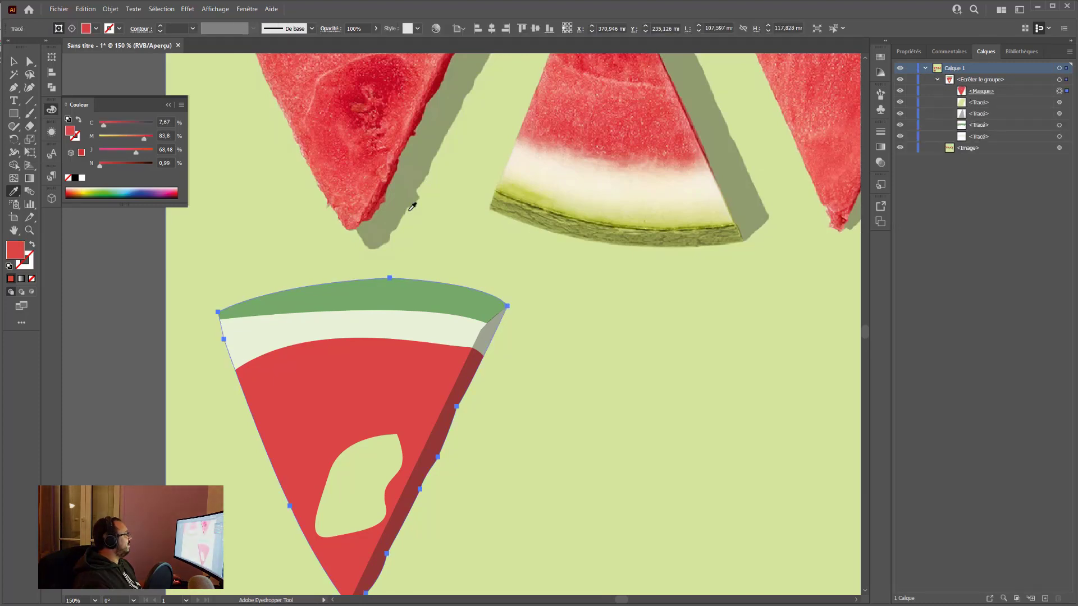
pyautogui.click(288, 394)
pyautogui.hotkey('ctrl', 'z')
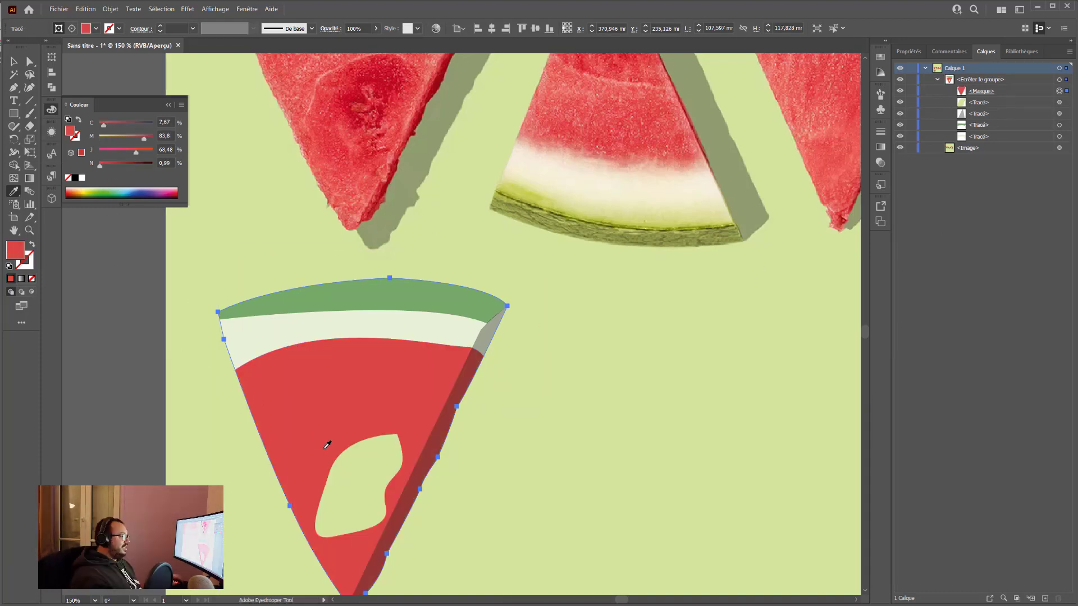
pyautogui.click(348, 460)
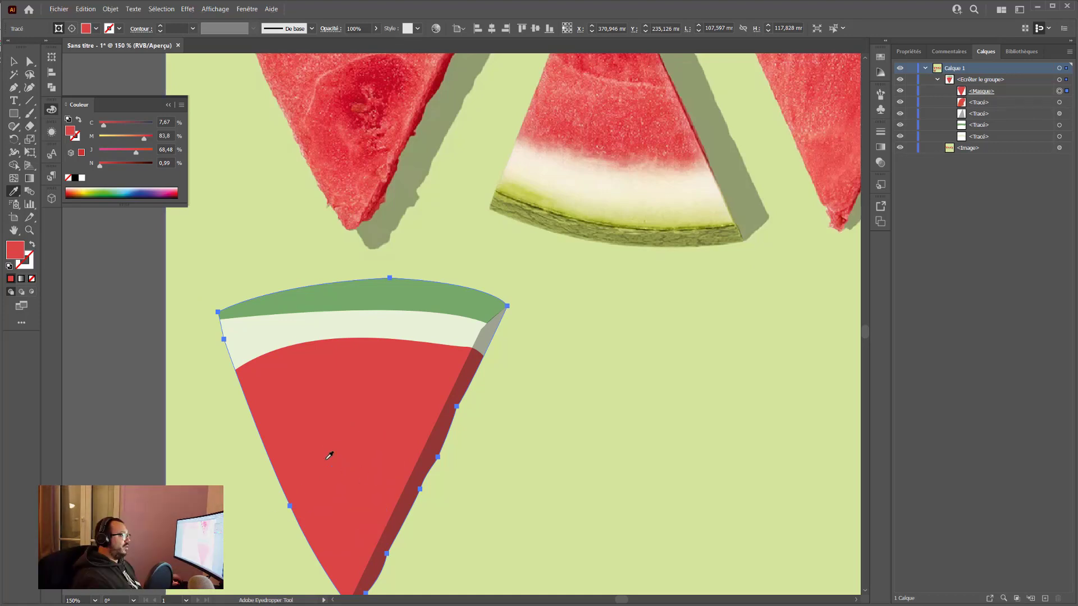
# Step: Select the irregular shape on the flesh and darken its red fill by setting the black component to 27%
pyautogui.click(30, 61)
pyautogui.click(377, 492)
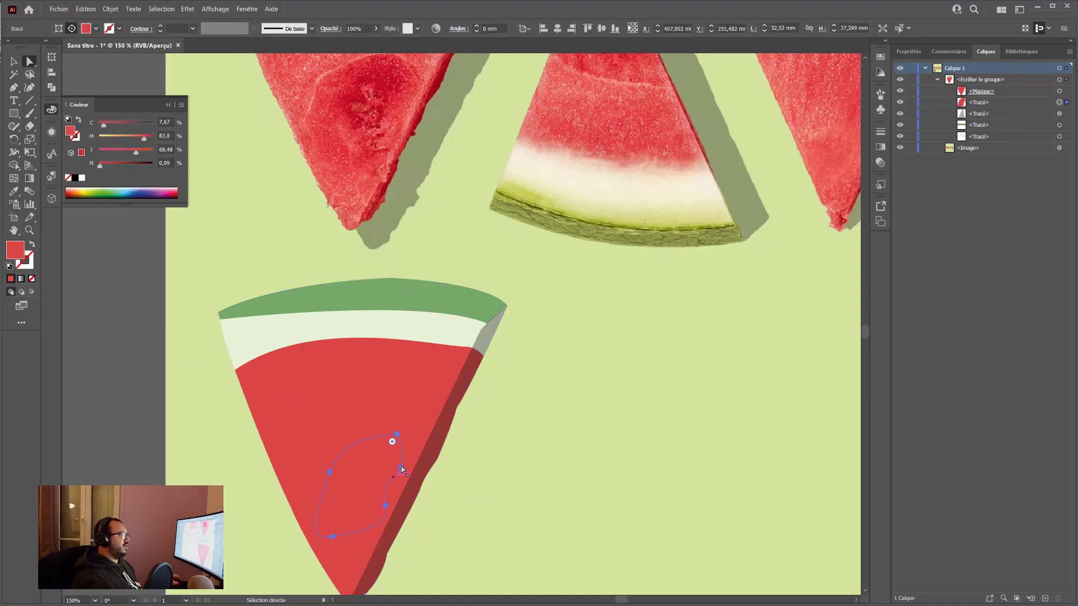
pyautogui.click(114, 164)
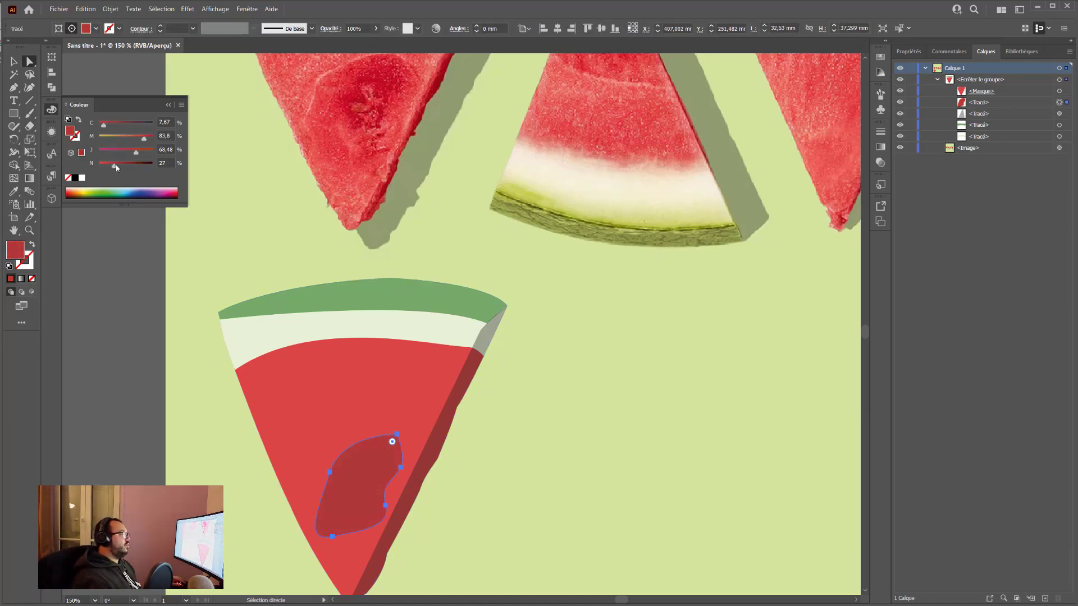
pyautogui.moveTo(116, 167); pyautogui.dragTo(112, 164)
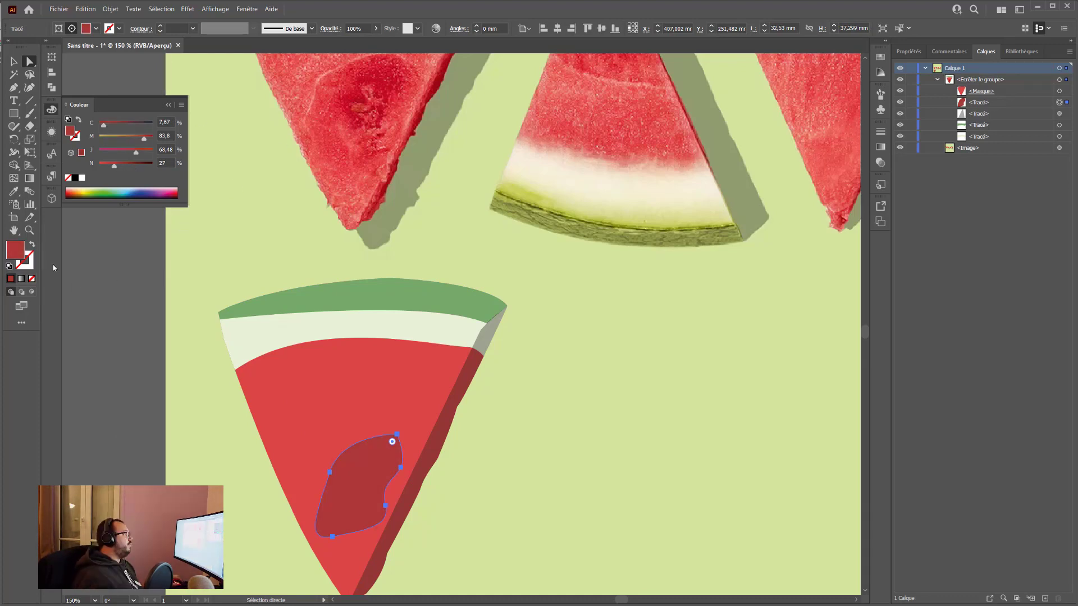
# Step: Deselect the dark red shape and move the watermelon reference photo sideways, away from the white artboard
pyautogui.hotkey('ctrl', '-')
pyautogui.hotkey('ctrl', '-')
pyautogui.moveTo(300, 323); pyautogui.dragTo(170, 463)
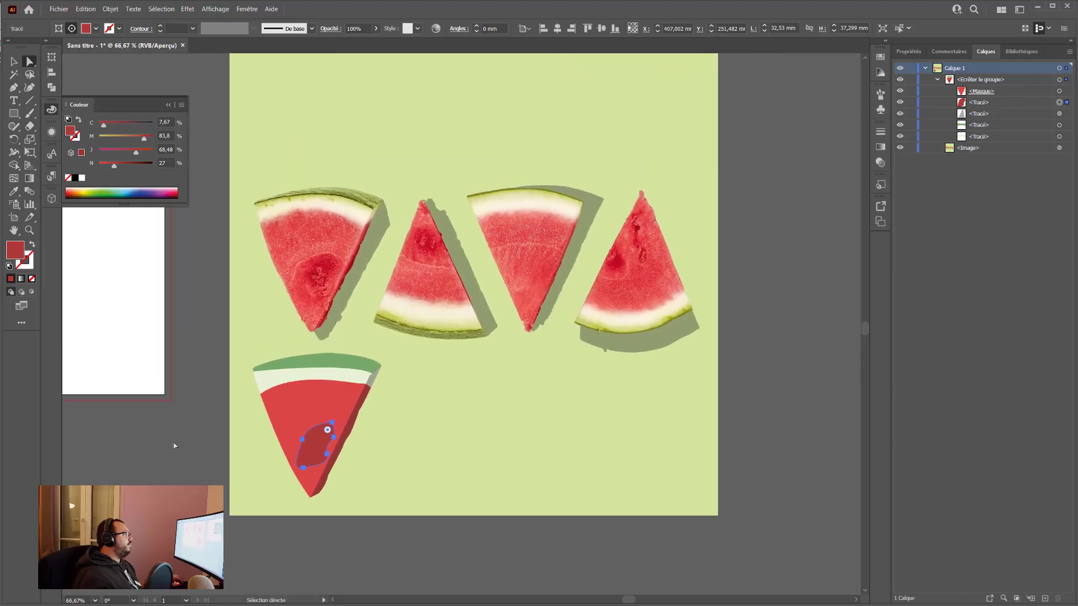
pyautogui.press('v')
pyautogui.click(385, 397)
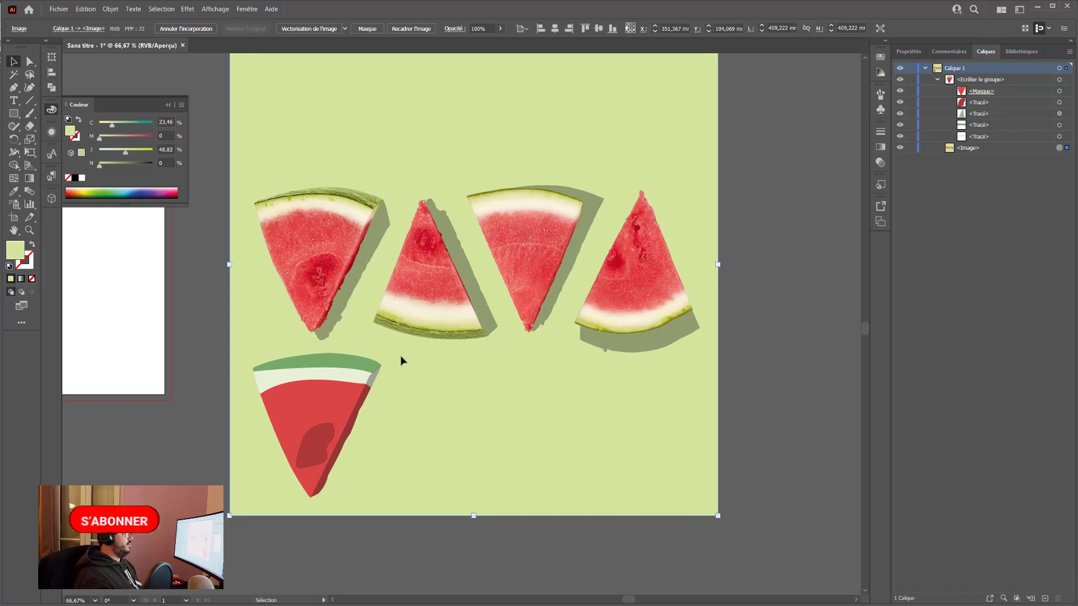
pyautogui.click(347, 406)
pyautogui.moveTo(374, 407)
pyautogui.mouseDown()
pyautogui.moveTo(284, 393)
pyautogui.moveTo(384, 416)
pyautogui.mouseUp()
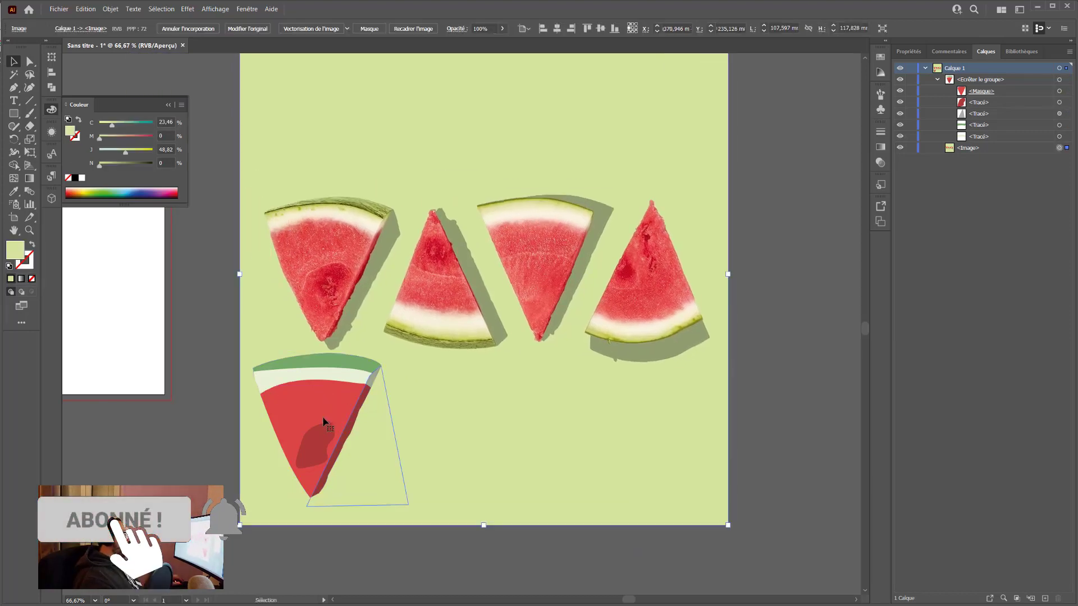
pyautogui.moveTo(428, 270); pyautogui.dragTo(625, 249)
# Step: Move the traced watermelon slice group up into the empty canvas area between the white artboard and the photo
pyautogui.click(369, 401)
pyautogui.moveTo(369, 402); pyautogui.dragTo(349, 204)
pyautogui.moveTo(432, 299); pyautogui.dragTo(620, 327)
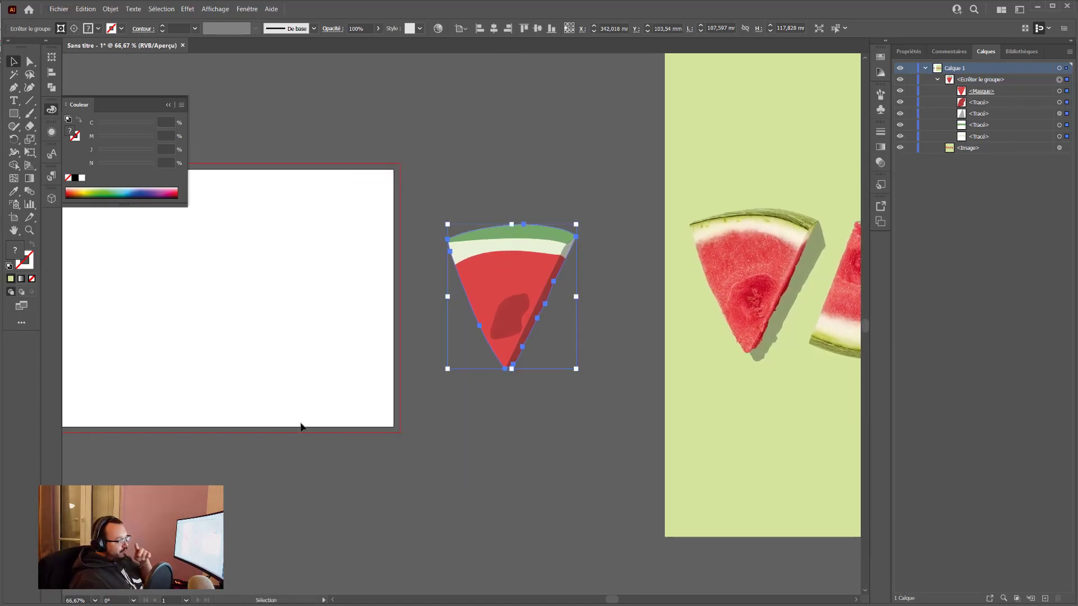